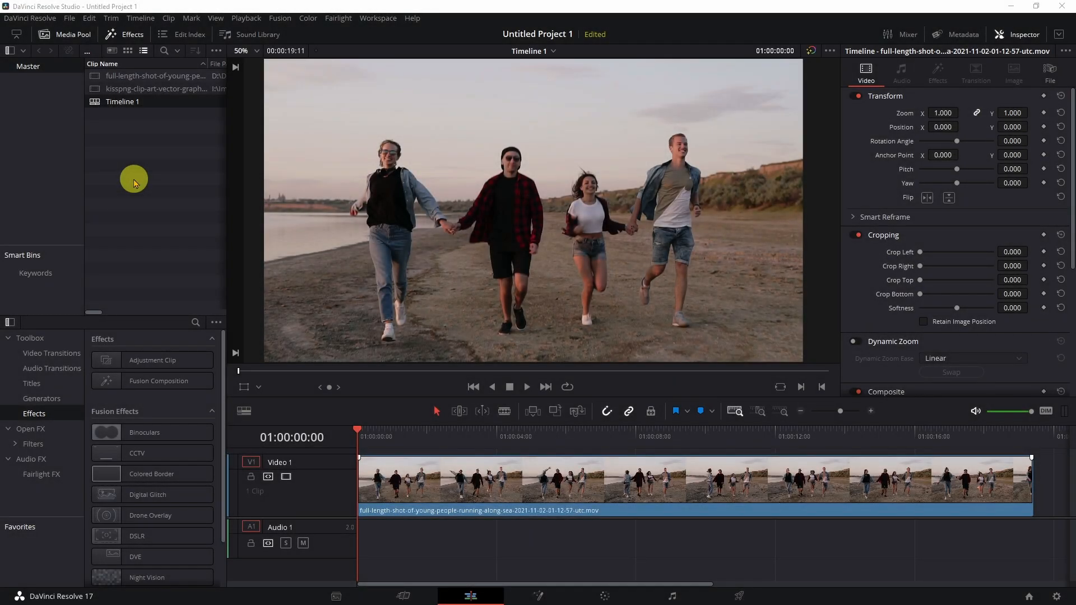
# - On the Color page, add a circular window to the clip and shrink and move it over the rightmost man's head
pyautogui.click(608, 596)
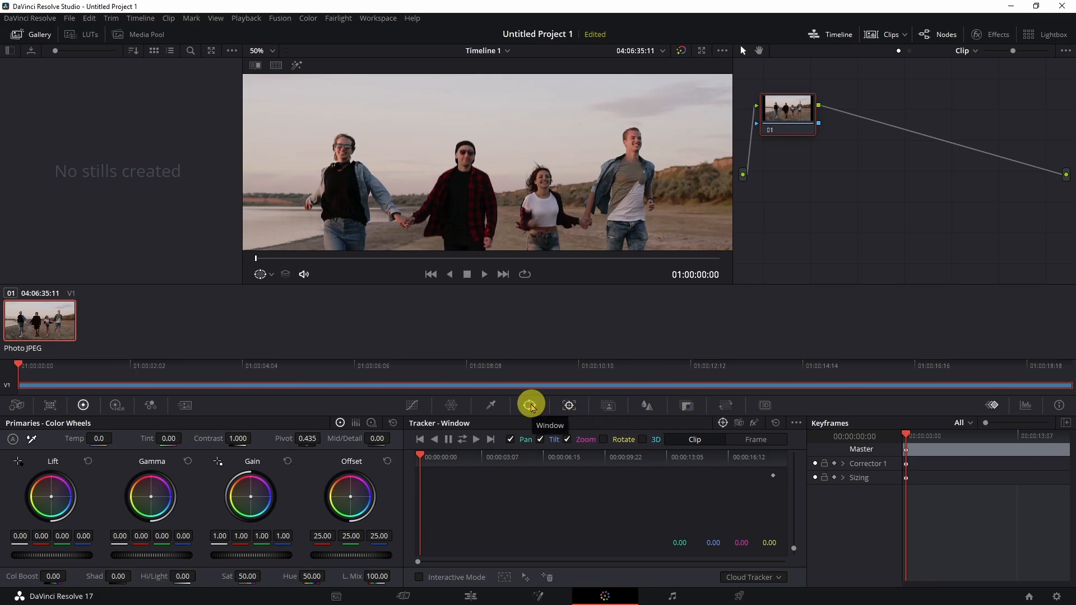
pyautogui.click(530, 406)
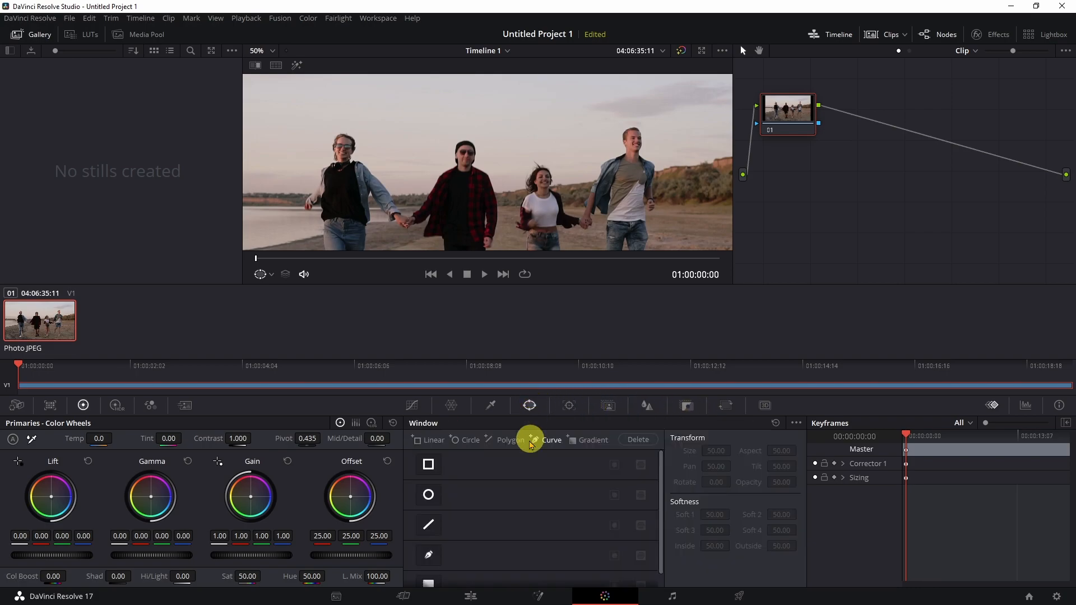
pyautogui.click(430, 497)
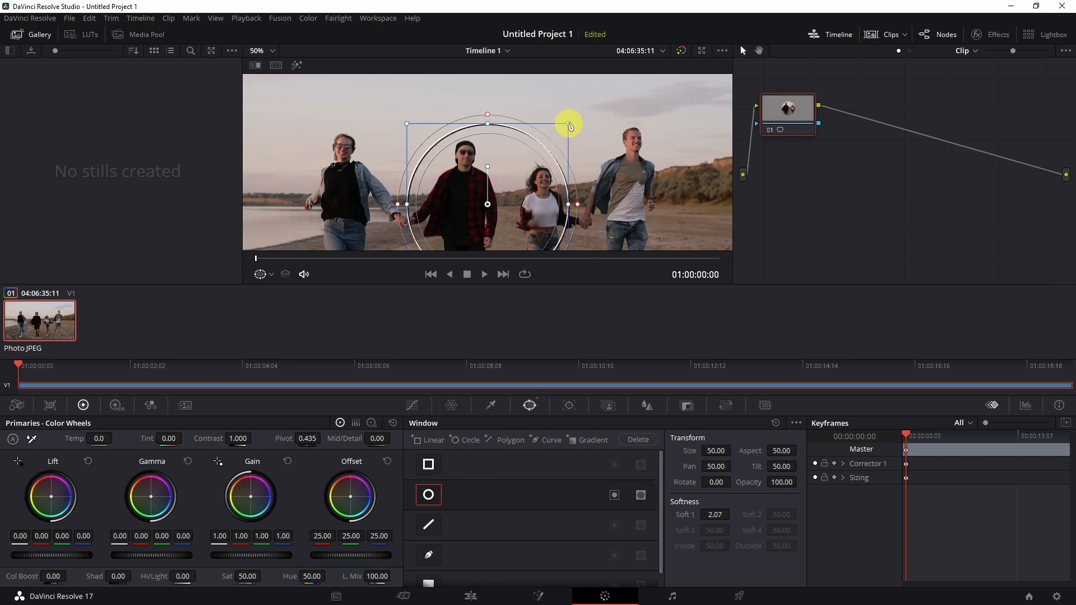
pyautogui.moveTo(569, 124); pyautogui.dragTo(536, 156)
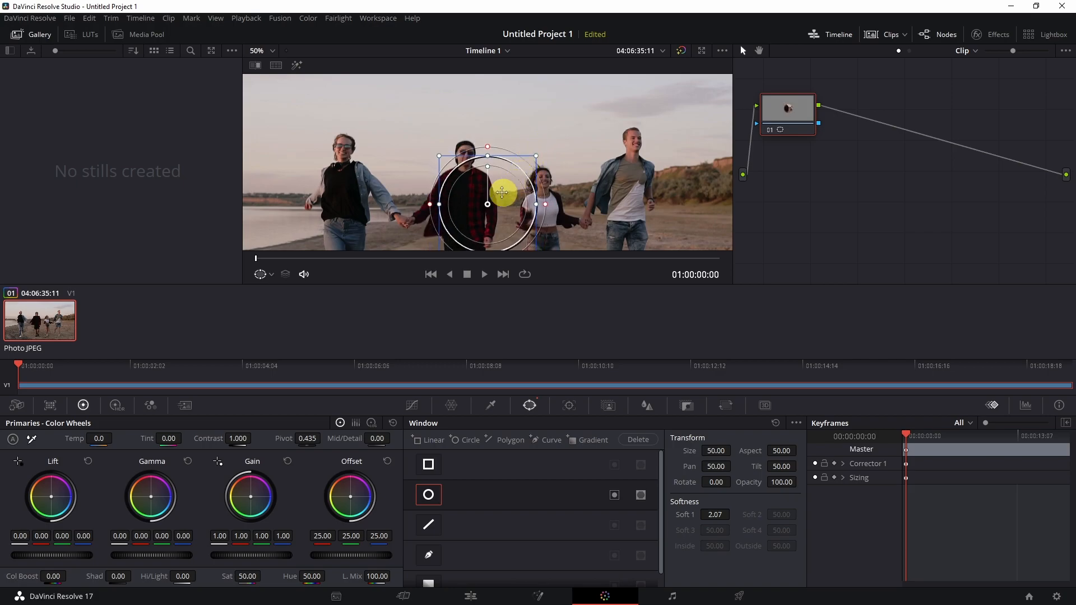
pyautogui.moveTo(487, 205); pyautogui.dragTo(632, 139)
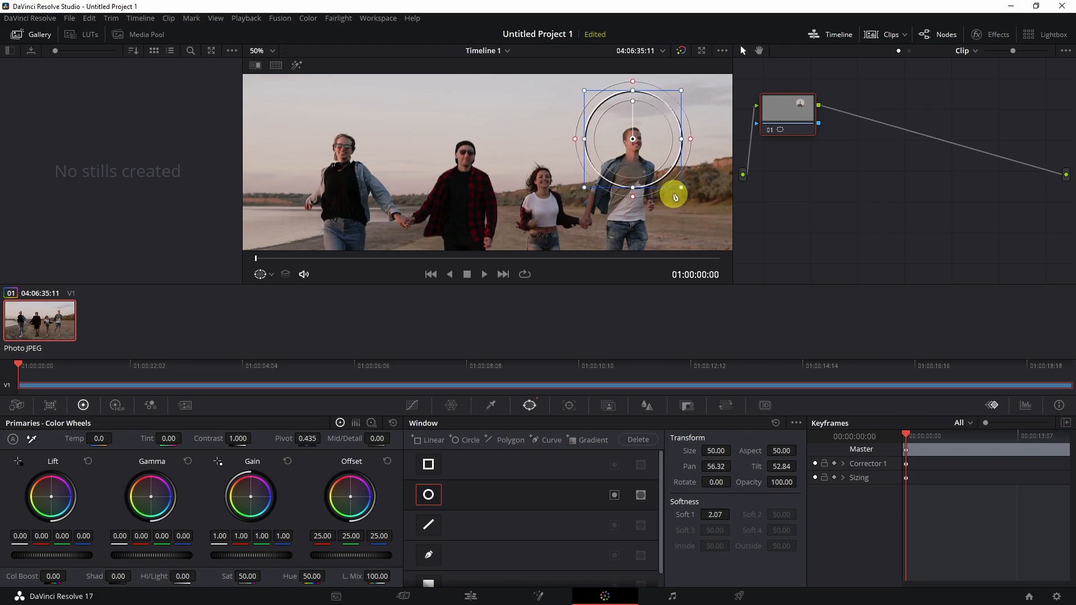
pyautogui.moveTo(683, 189); pyautogui.dragTo(653, 154)
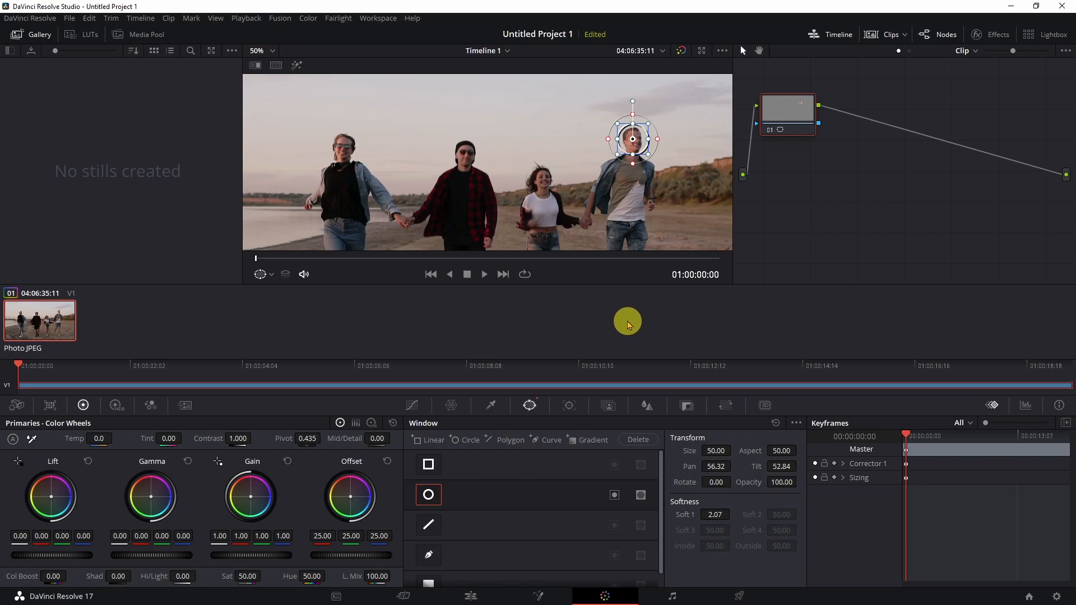
pyautogui.click(651, 156)
pyautogui.moveTo(651, 157); pyautogui.dragTo(650, 158)
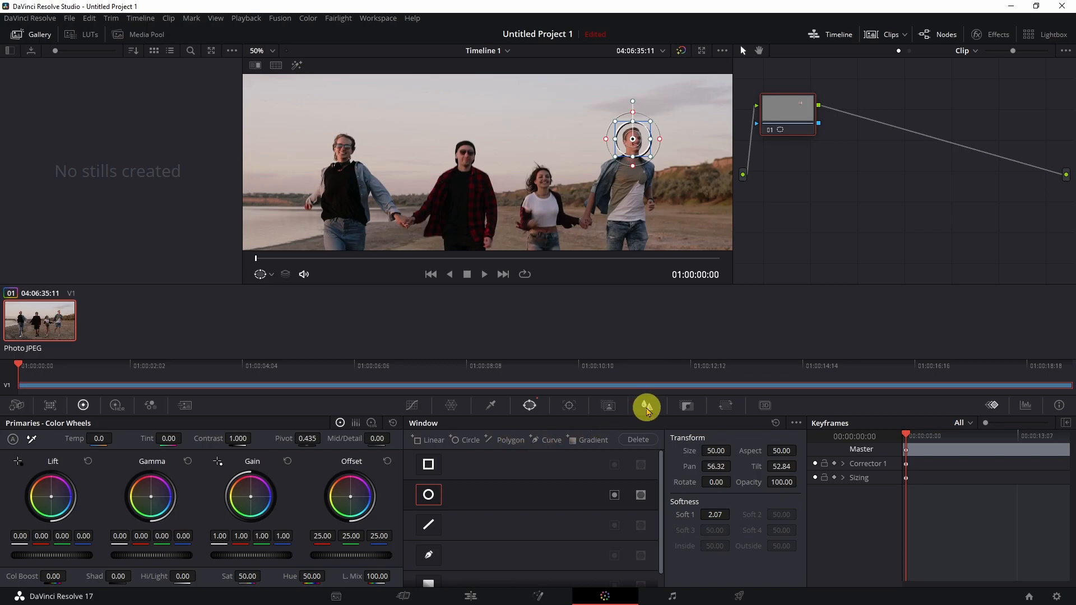
# - Blur the windowed area with a radius of 1.04 and track the window forward and reverse through the clip
pyautogui.click(647, 410)
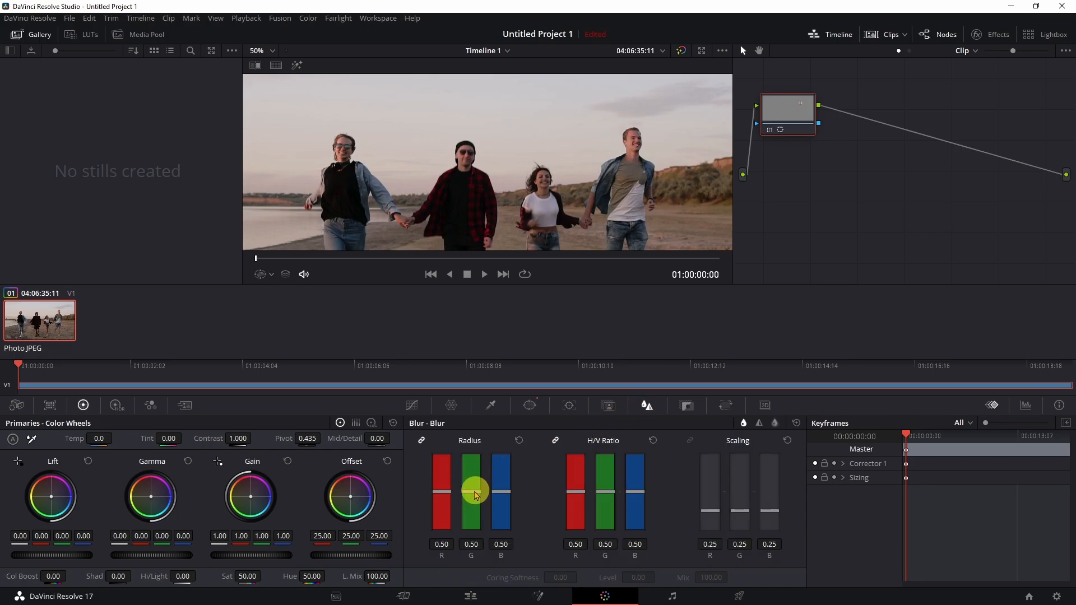
pyautogui.moveTo(473, 498); pyautogui.dragTo(475, 447)
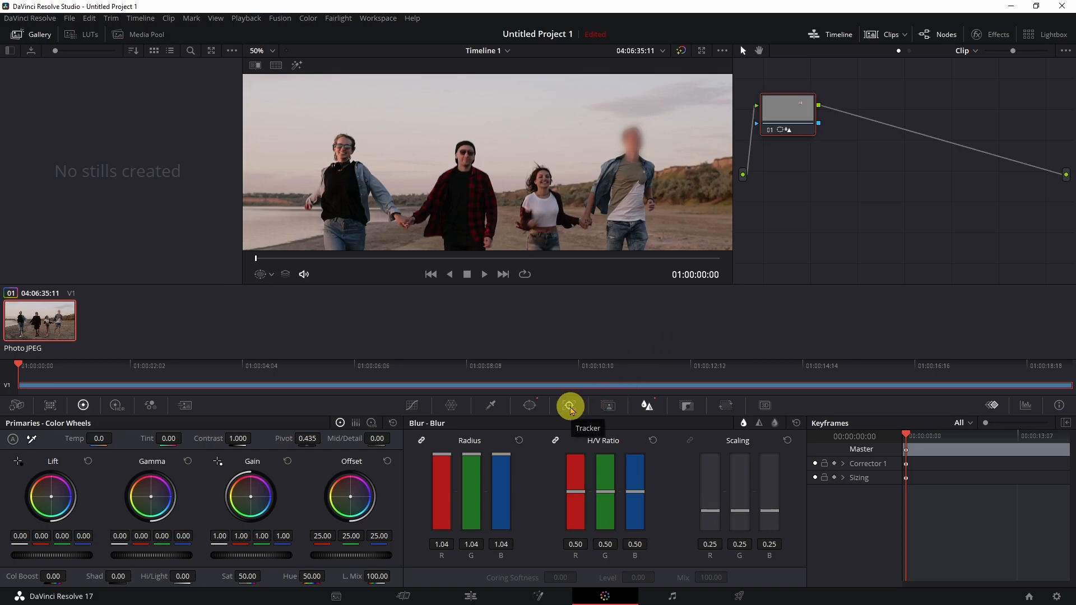
pyautogui.click(569, 406)
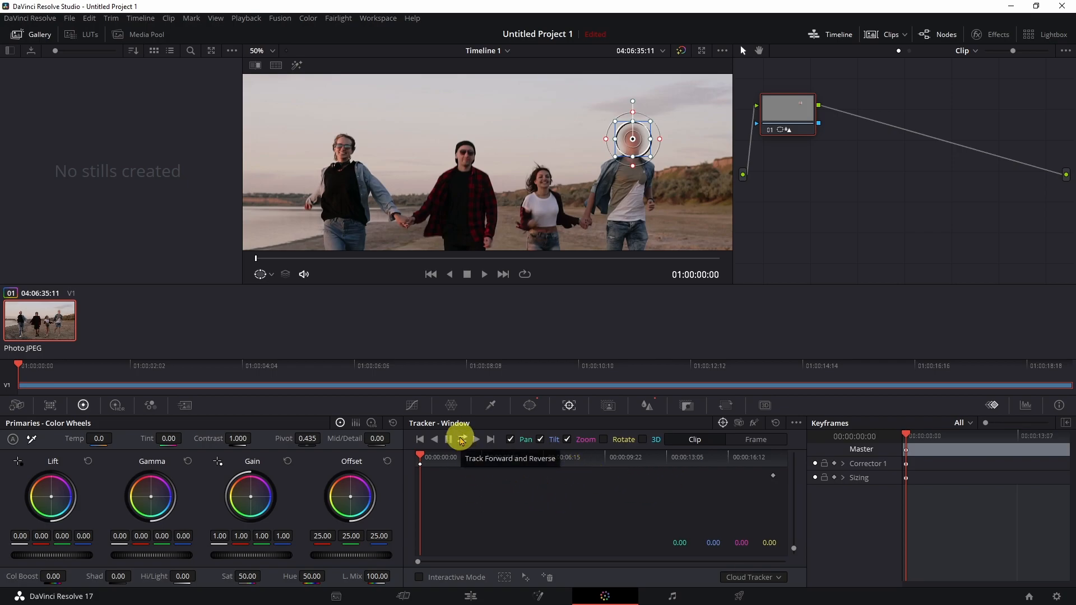
pyautogui.click(462, 440)
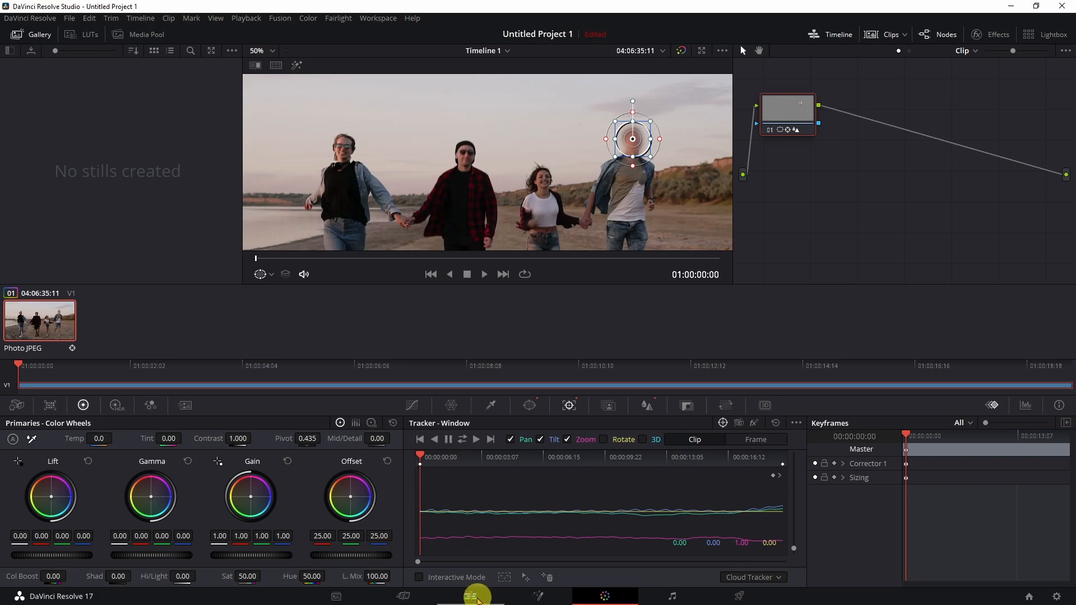
# - Play the timeline on the Edit page to check the tracked face blur
pyautogui.click(472, 597)
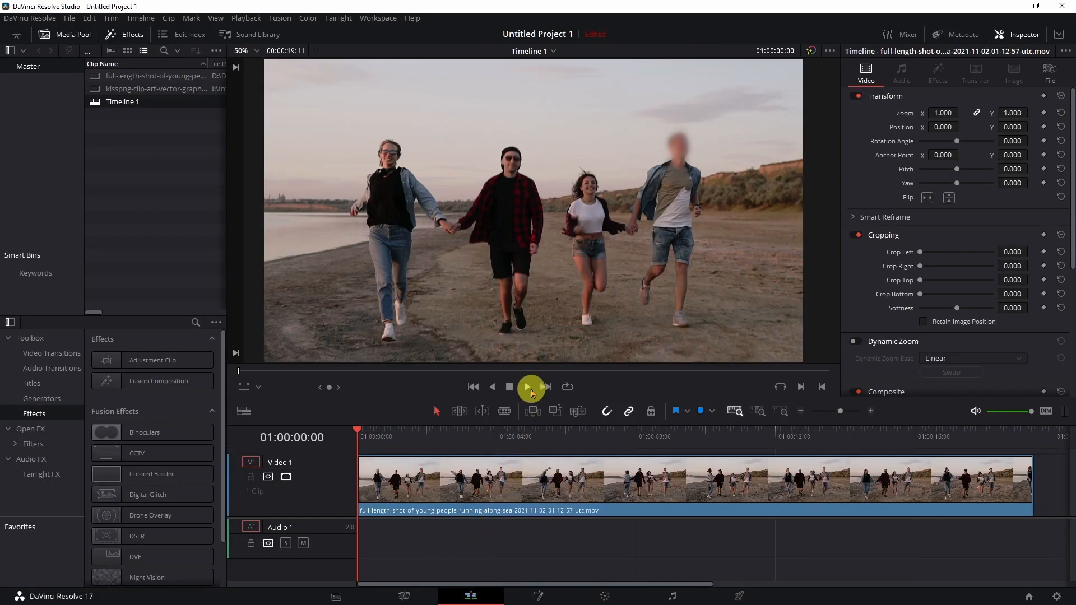
pyautogui.click(529, 390)
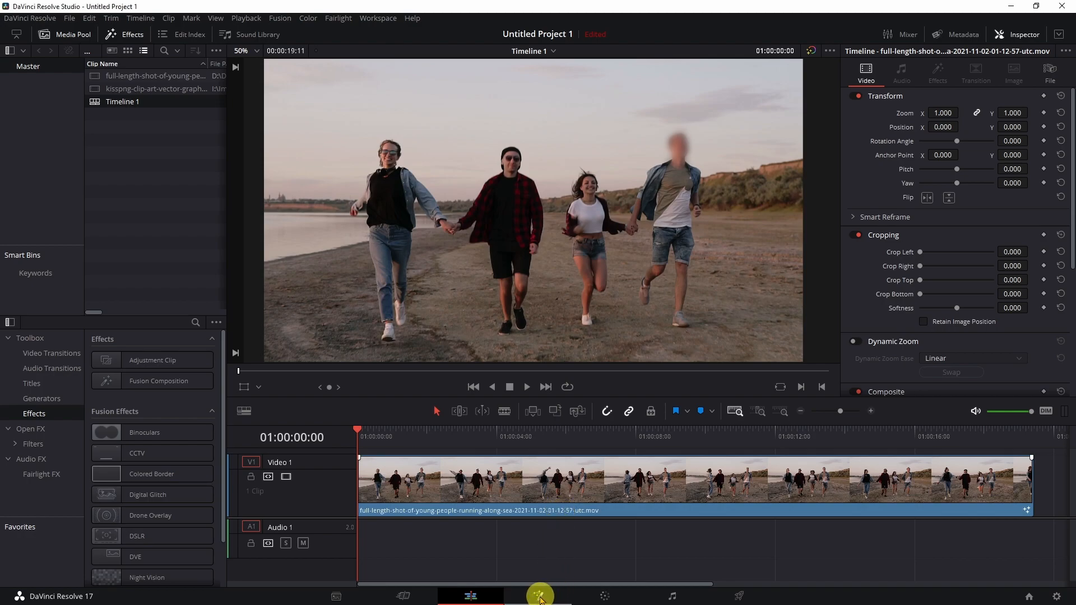
# - On the Fusion page, add a Tracker node and place it between MediaIn1 and MediaOut1
pyautogui.click(538, 598)
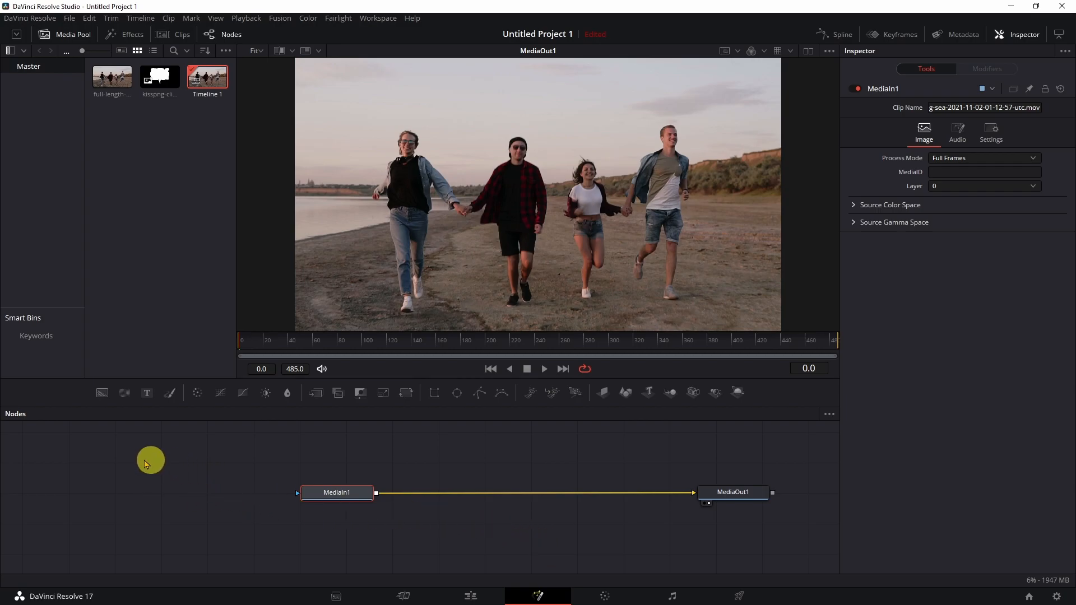
pyautogui.rightClick(210, 483)
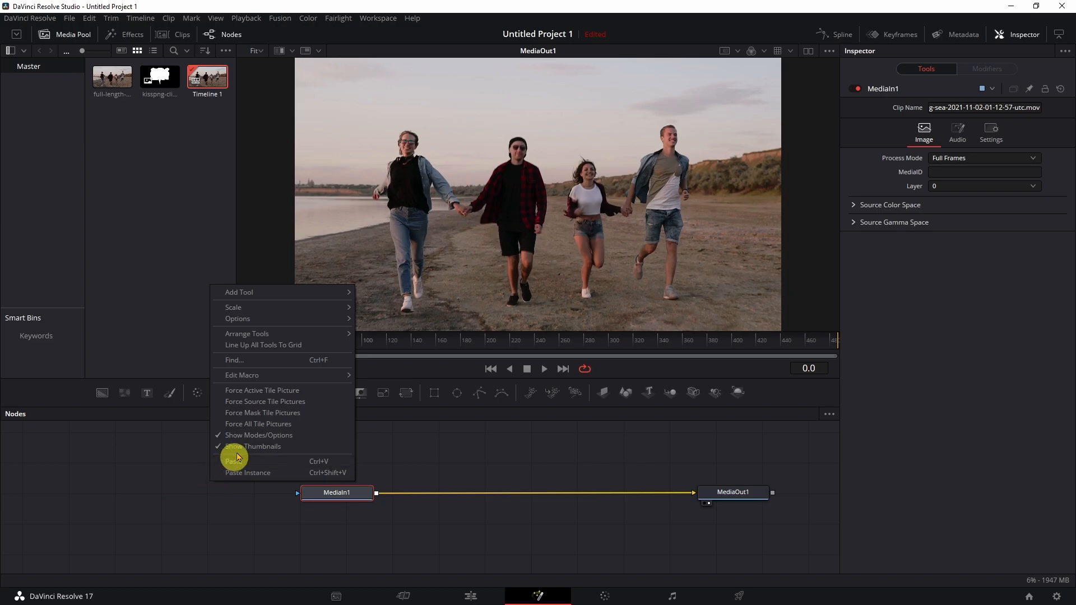
pyautogui.moveTo(251, 298)
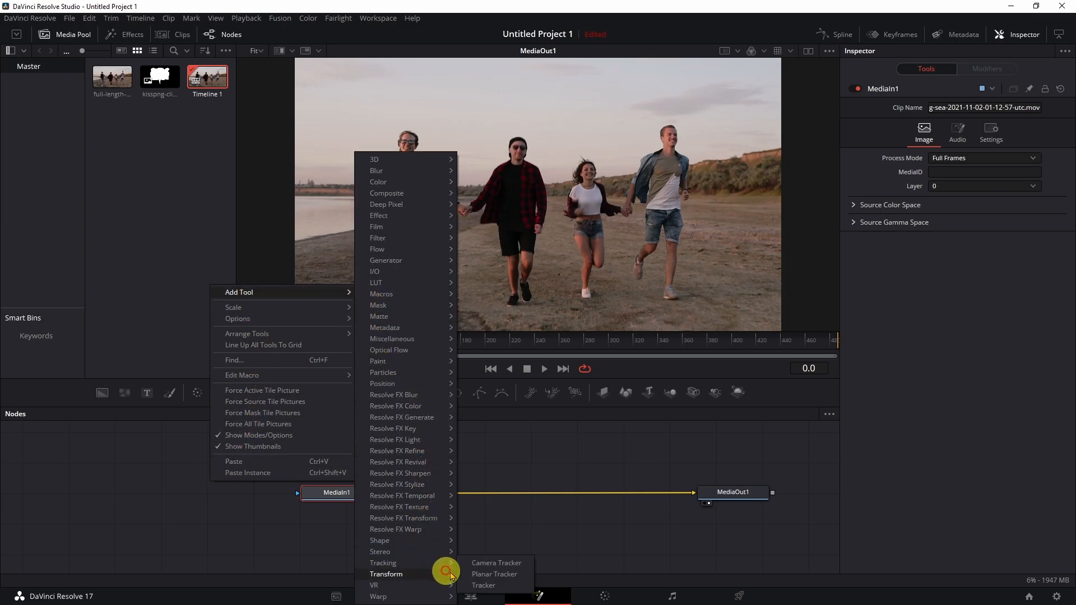
pyautogui.click(498, 590)
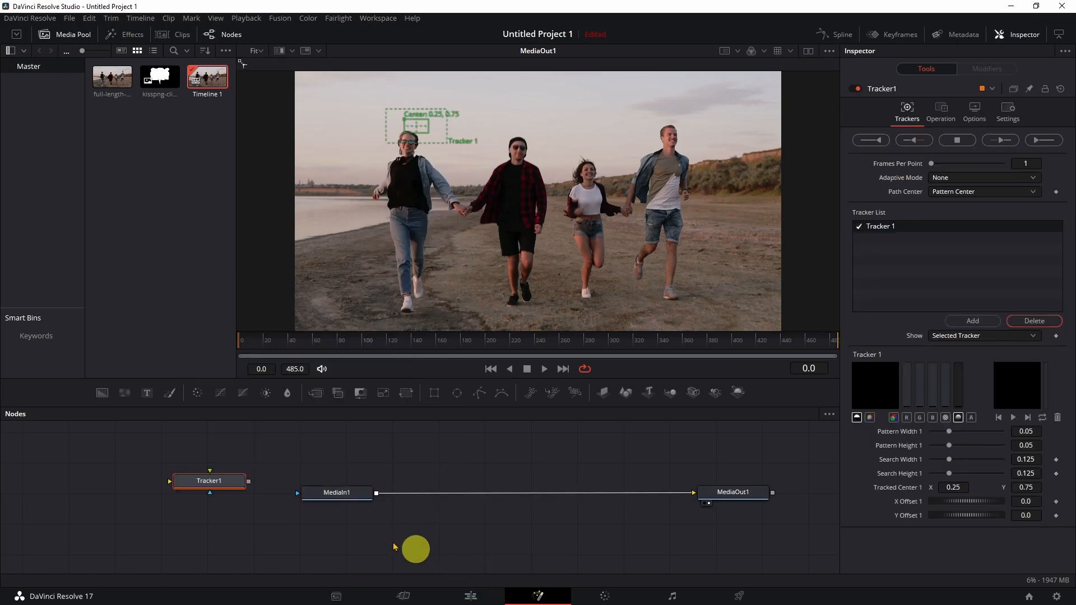
pyautogui.moveTo(216, 485); pyautogui.dragTo(531, 474)
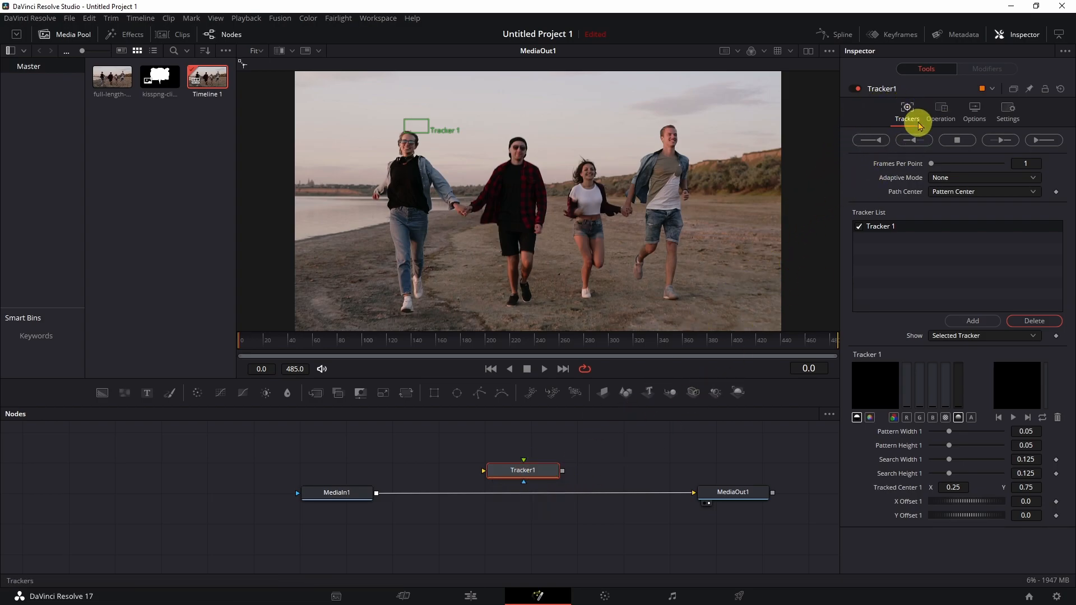
# - Set the Tracker1 node's operation to Match Move
pyautogui.click(943, 117)
pyautogui.click(948, 138)
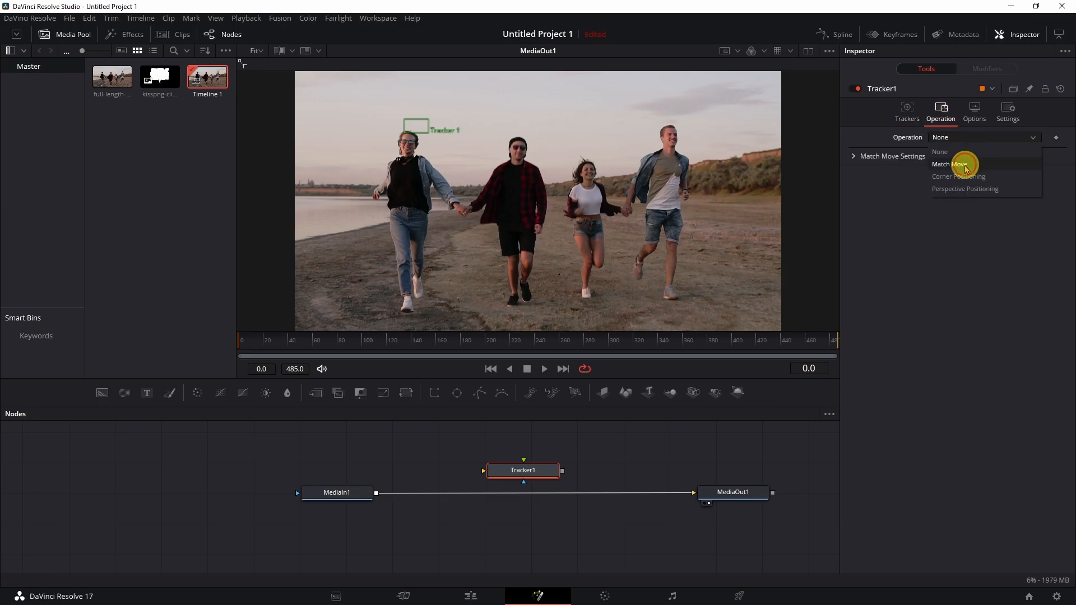
pyautogui.click(966, 165)
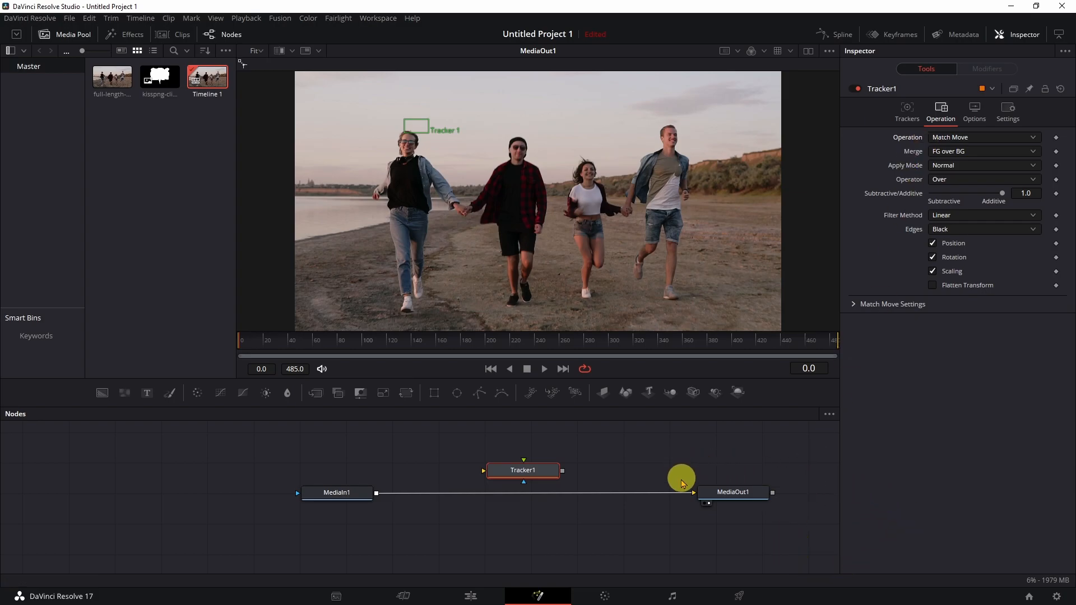
# - Route MediaIn1 through Tracker1 into MediaOut1 and line the tracker node up with the other two
pyautogui.moveTo(691, 493); pyautogui.dragTo(484, 471)
pyautogui.moveTo(563, 474); pyautogui.dragTo(694, 497)
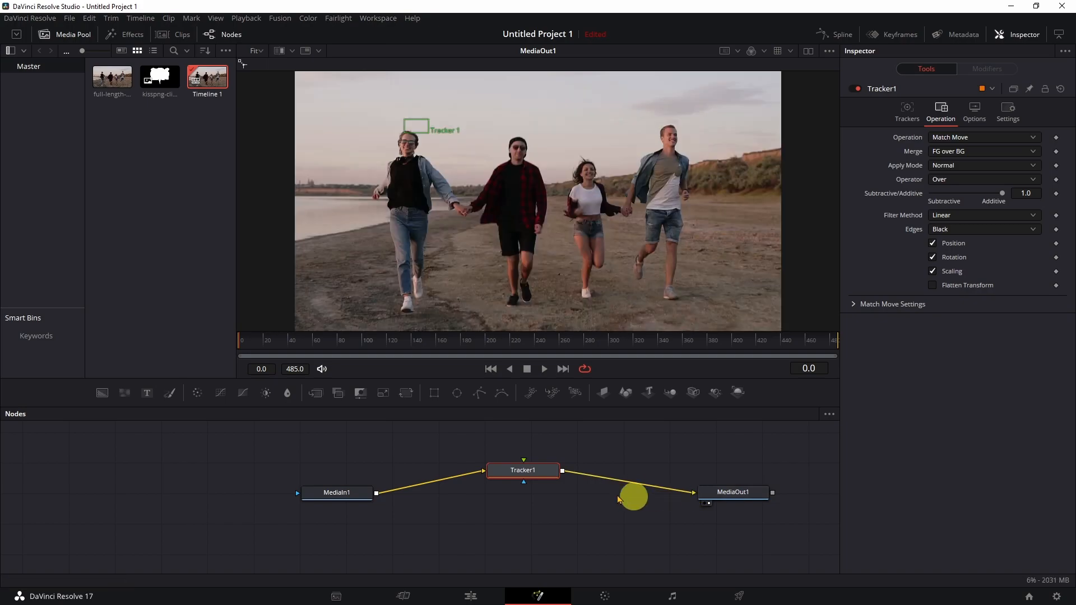
pyautogui.moveTo(522, 472); pyautogui.dragTo(529, 500)
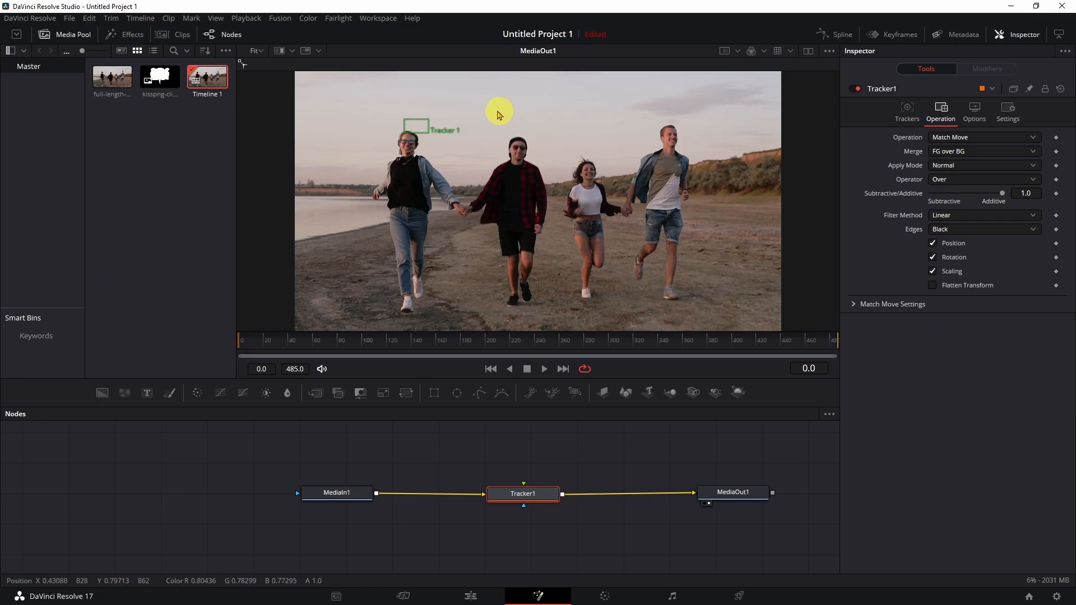
# - Move the Tracker 1 pattern box onto the woman's white shirt in the first frame
pyautogui.moveTo(440, 120)
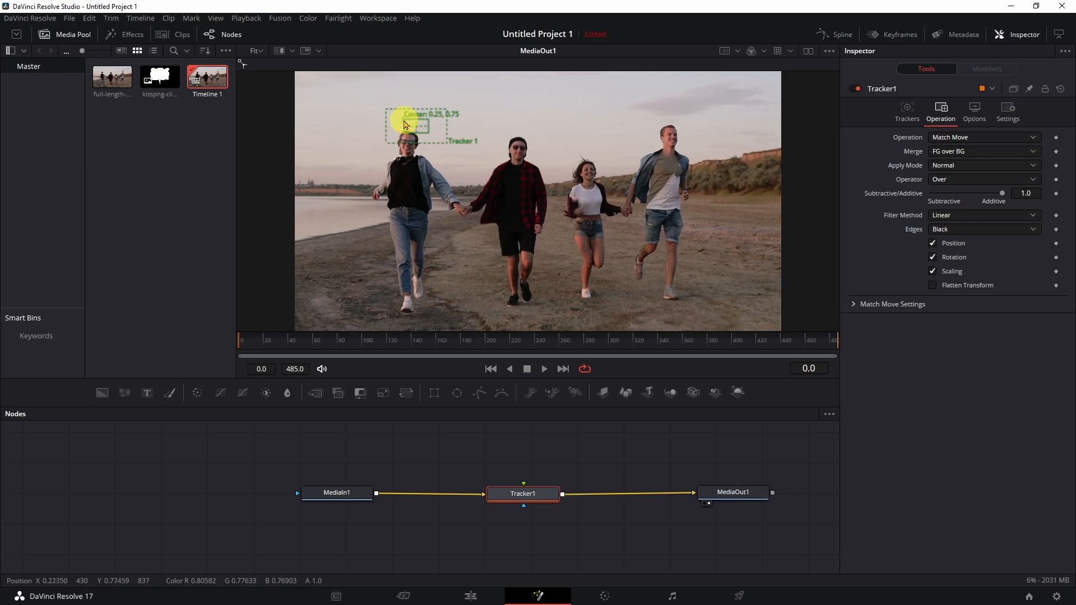
pyautogui.click(404, 123)
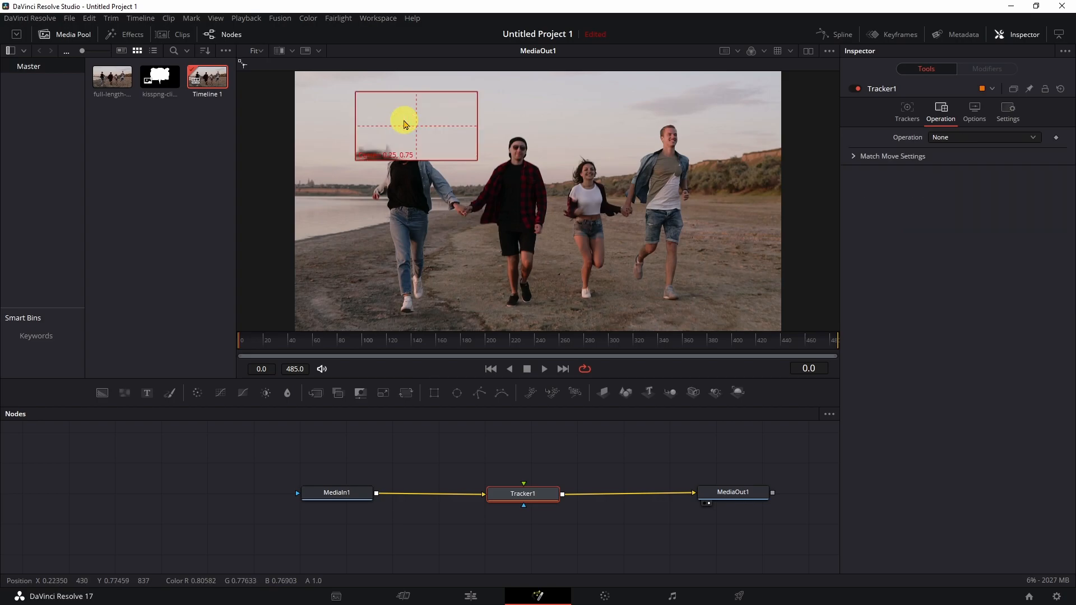
pyautogui.moveTo(405, 123); pyautogui.dragTo(578, 188)
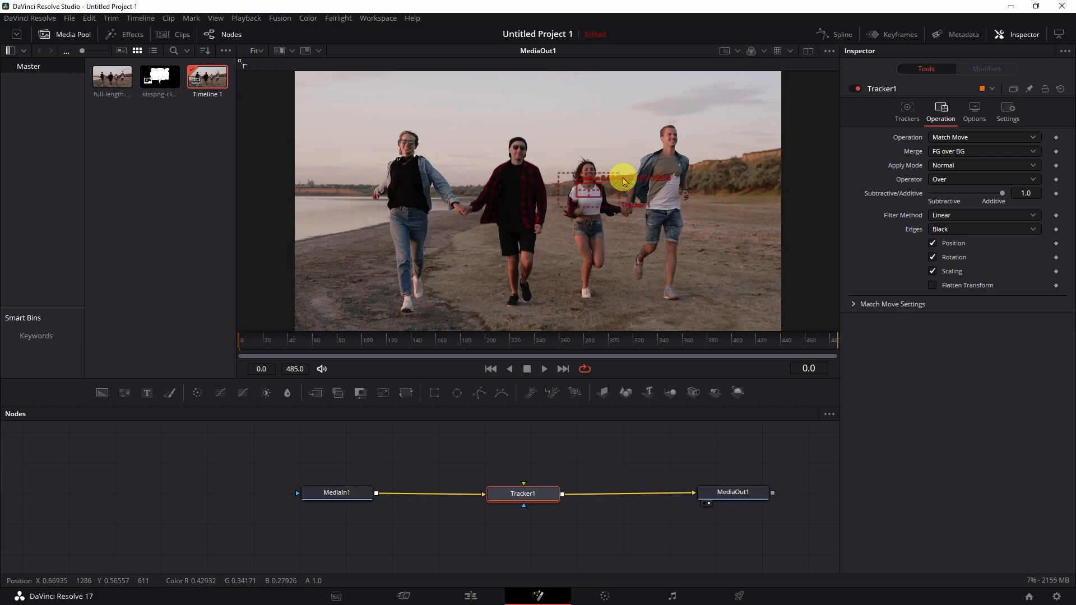
# - Track the pattern forward through the whole clip and dismiss the render message
pyautogui.click(907, 114)
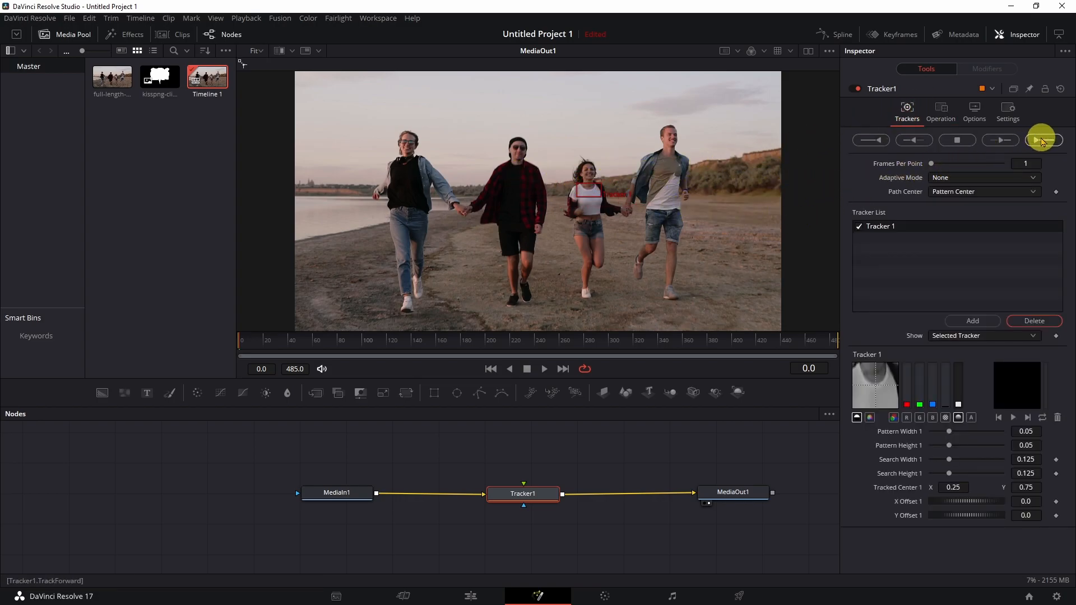
pyautogui.click(1041, 141)
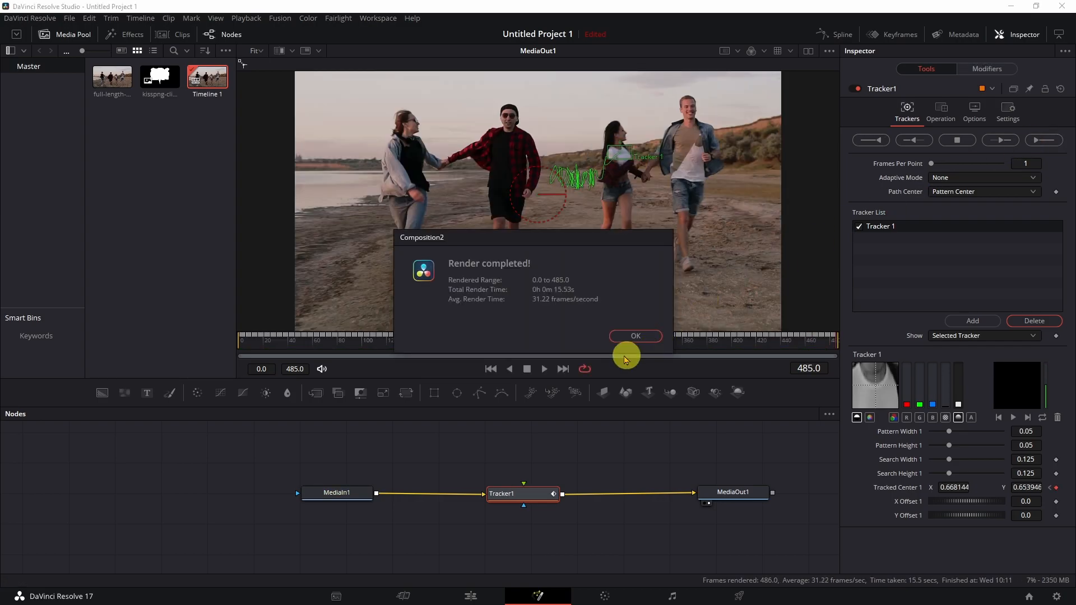
pyautogui.click(630, 336)
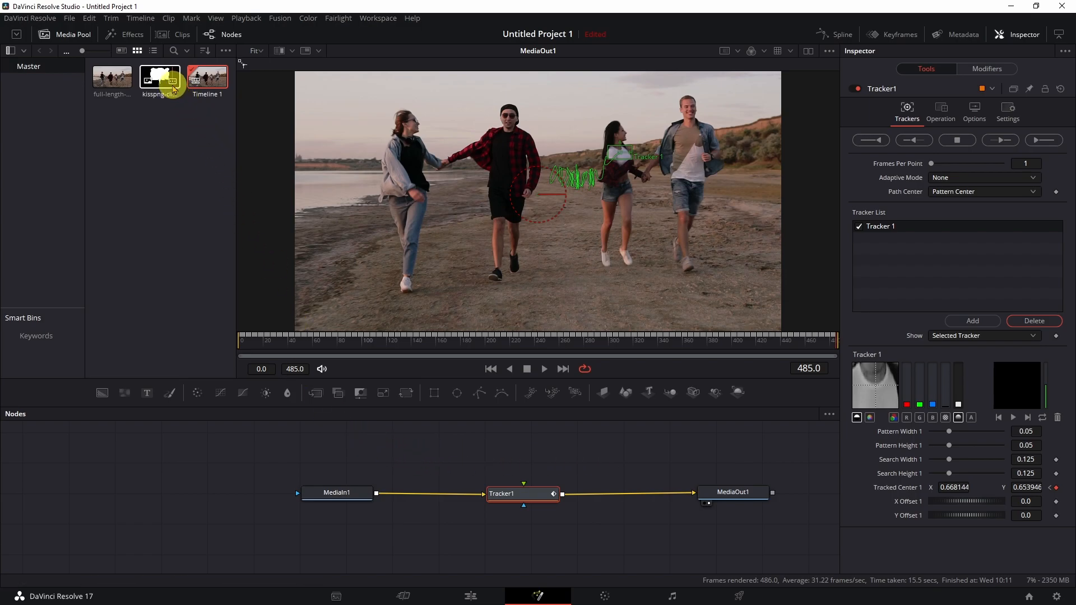
# - Add the kisspng speech-bubble image as a node above Tracker1 and leave it disconnected from the tracker
pyautogui.moveTo(164, 83); pyautogui.dragTo(523, 492)
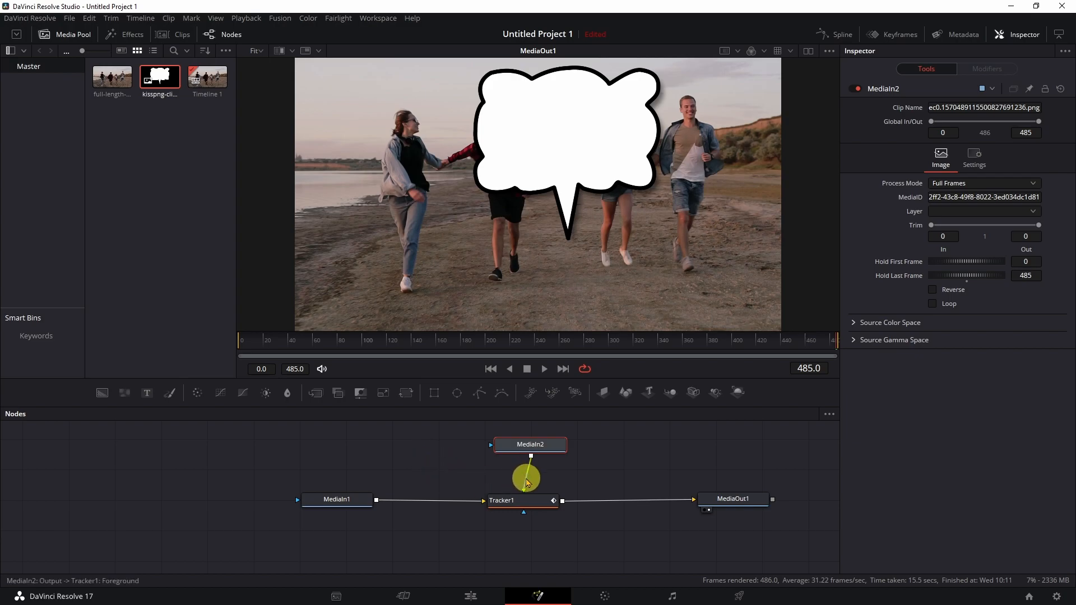
pyautogui.click(526, 479)
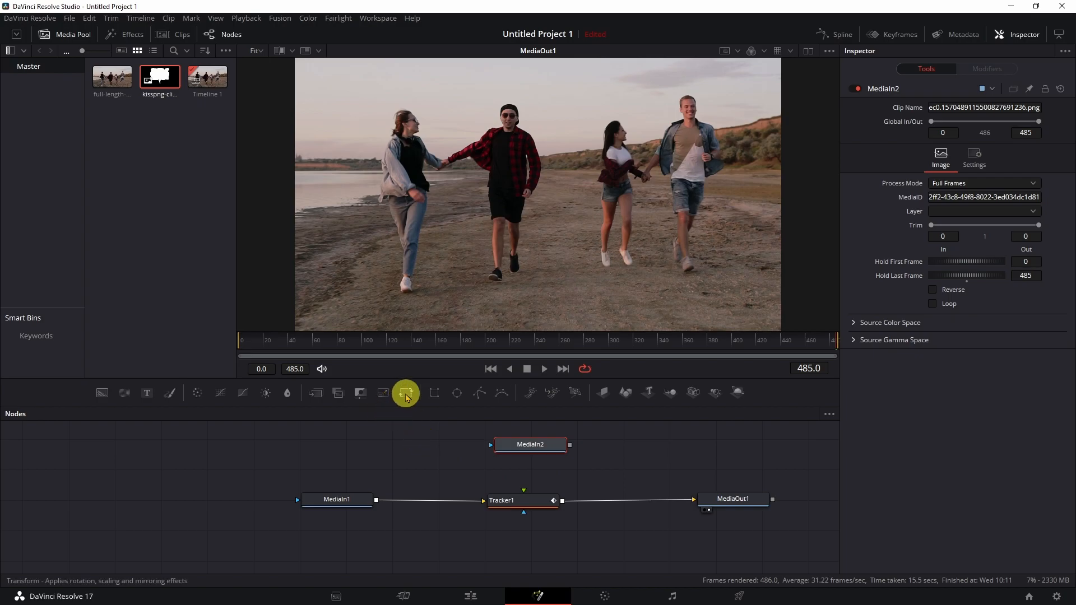
# - Insert a Transform node between MediaIn2 and the foreground input of Tracker1
pyautogui.moveTo(407, 396); pyautogui.dragTo(533, 475)
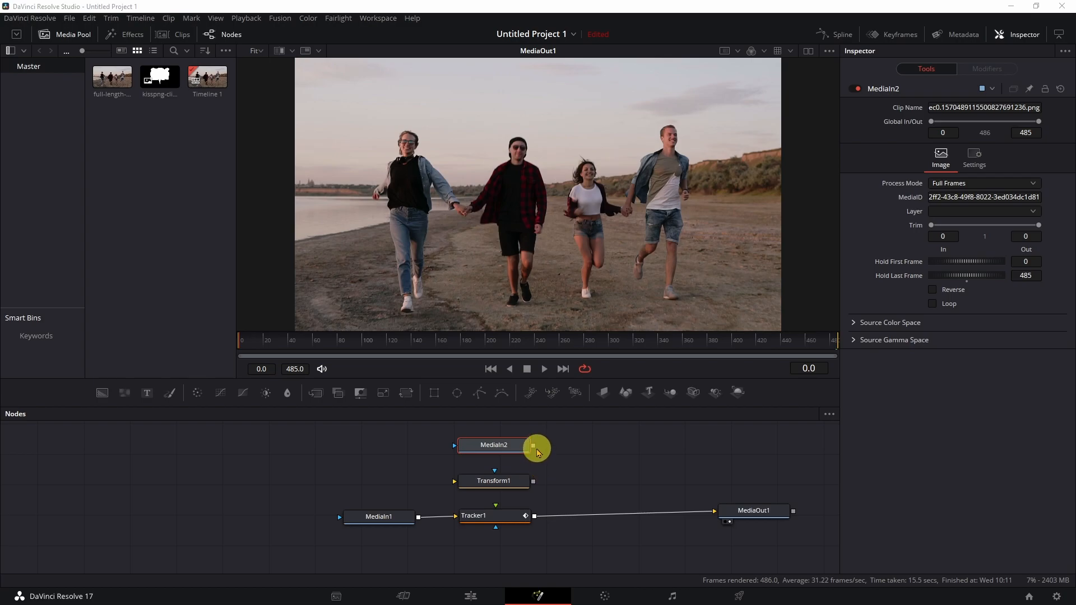
pyautogui.moveTo(534, 446); pyautogui.dragTo(455, 483)
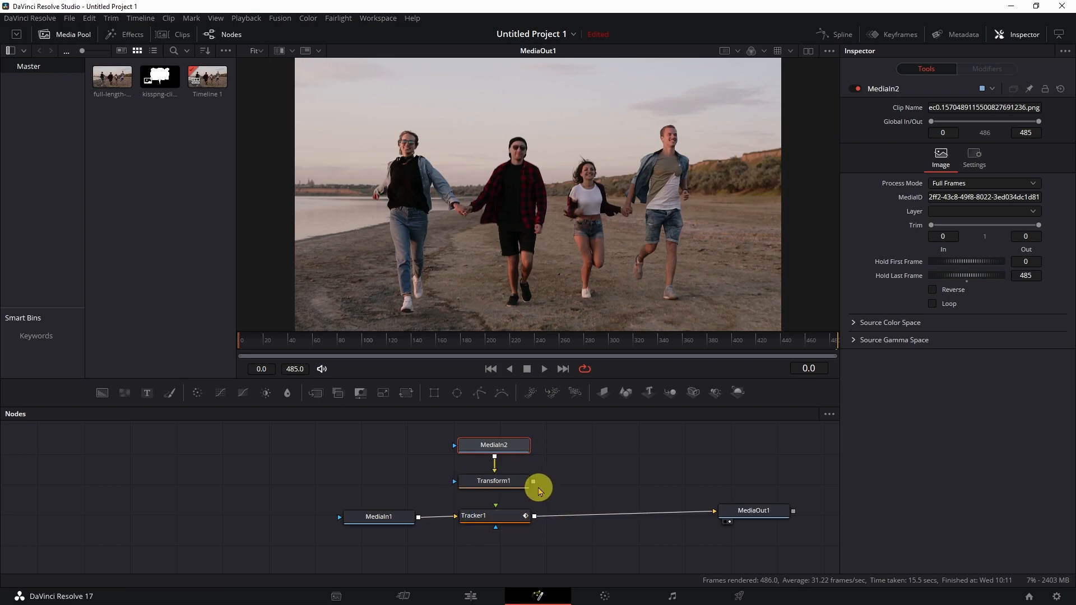
pyautogui.moveTo(533, 482); pyautogui.dragTo(501, 509)
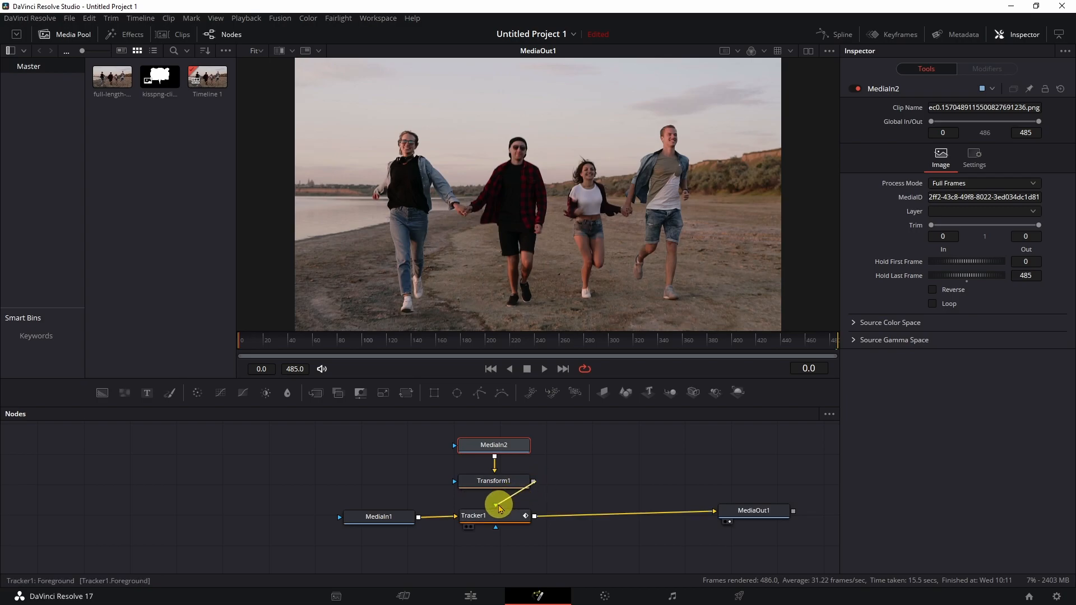
pyautogui.moveTo(500, 508); pyautogui.dragTo(500, 508)
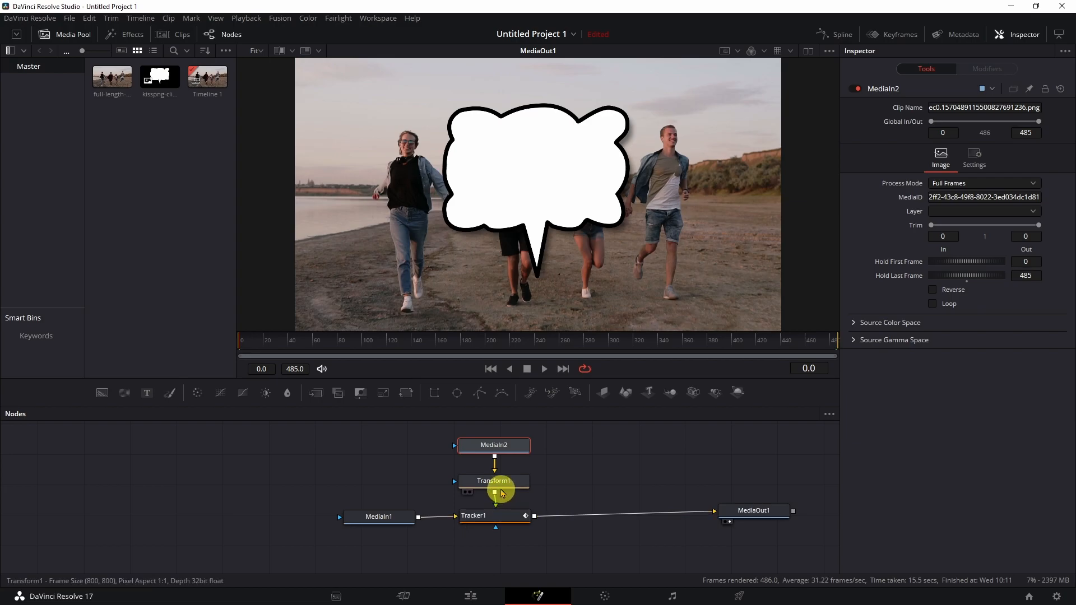
# - Scale the speech bubble with Transform1 to about 0.45 and place it just above the dark-haired woman's head
pyautogui.click(499, 484)
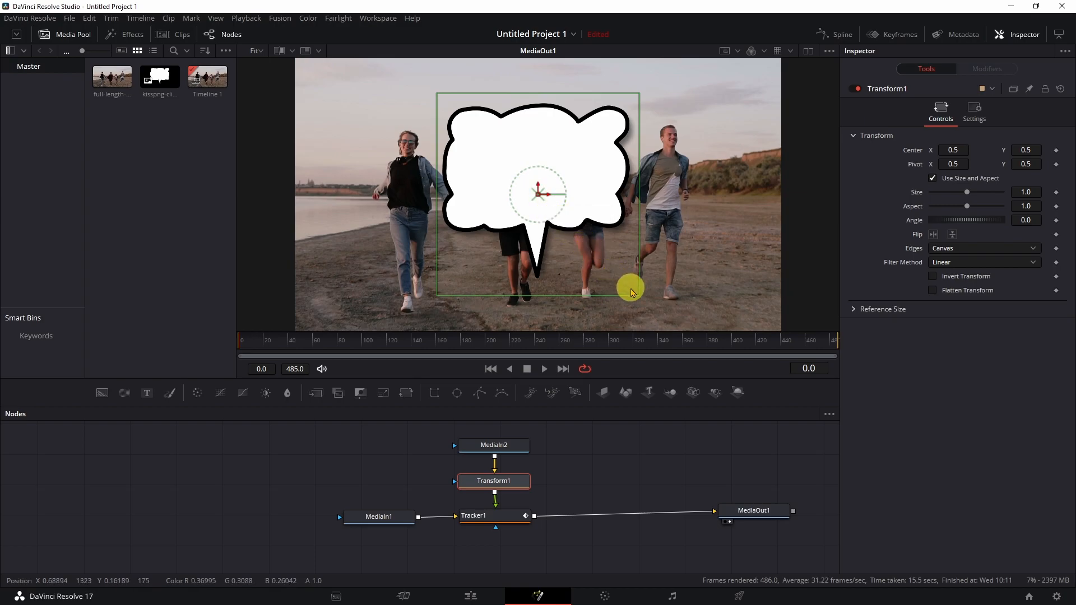
pyautogui.moveTo(638, 298); pyautogui.dragTo(585, 114)
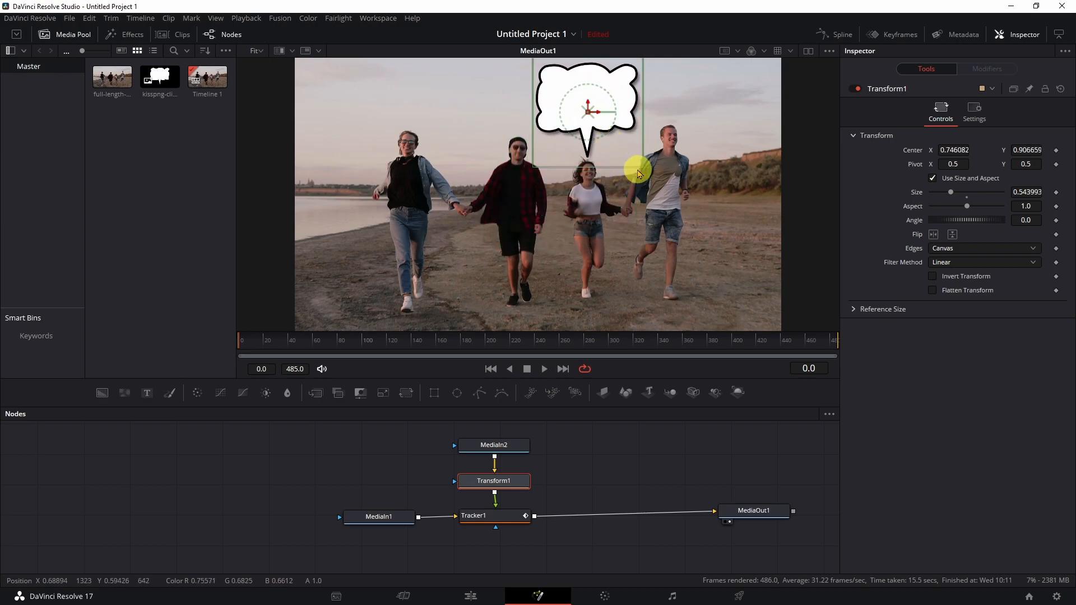
pyautogui.moveTo(643, 169); pyautogui.dragTo(630, 156)
pyautogui.moveTo(587, 116); pyautogui.dragTo(589, 123)
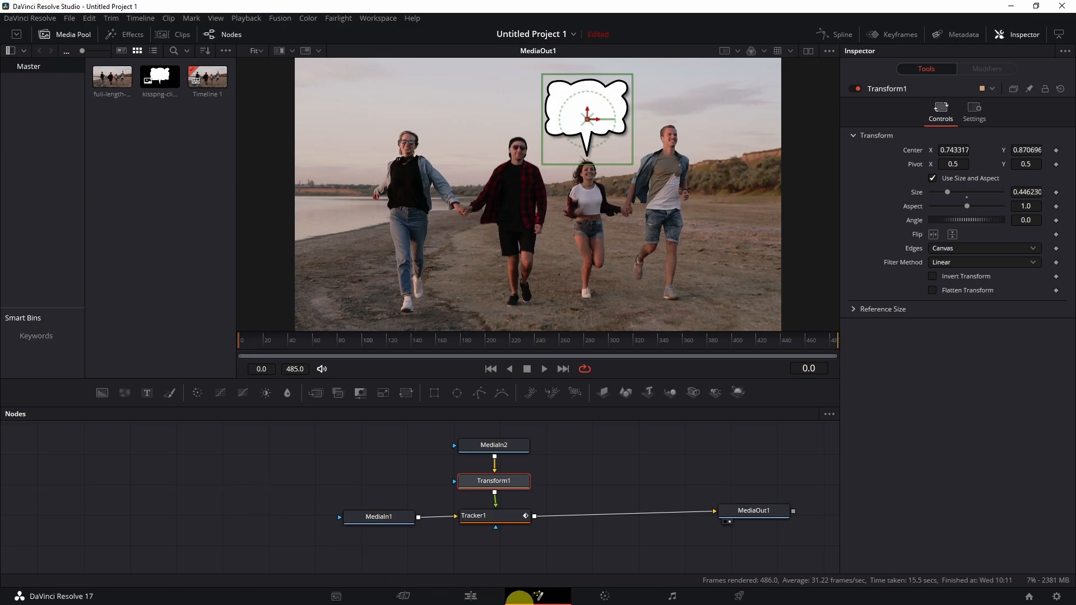
# - Play the clip on the Edit page to check the bubble's tracking, and return the playhead to the start
pyautogui.click(470, 597)
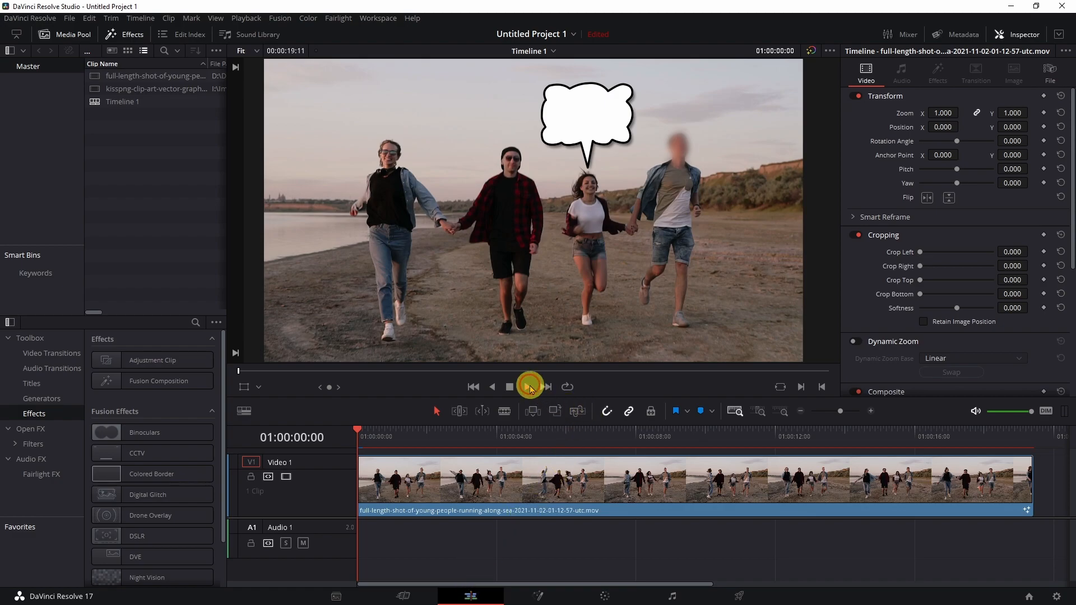
pyautogui.click(530, 386)
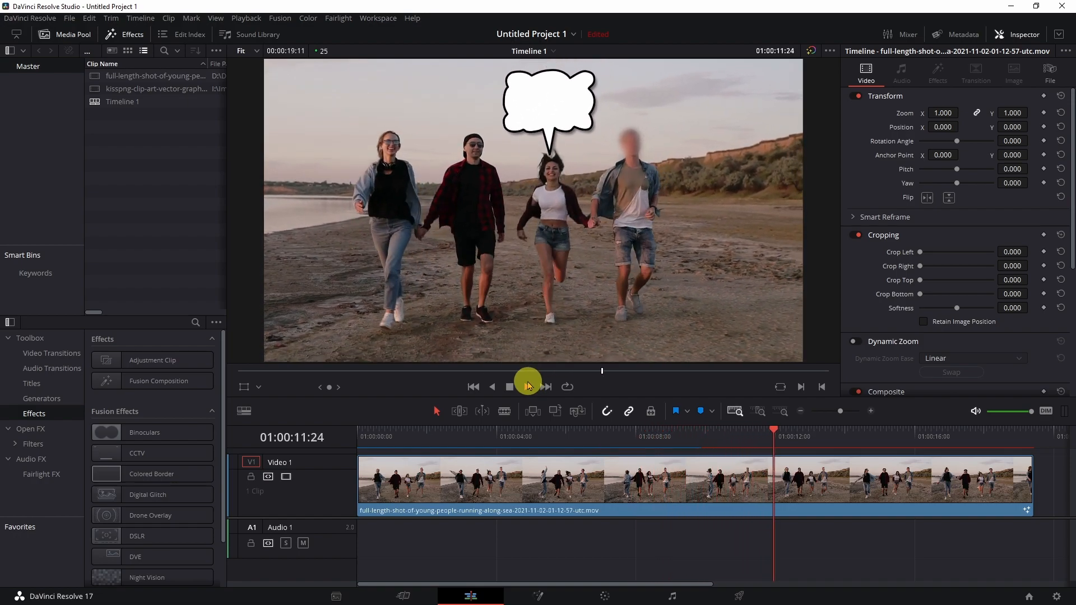
pyautogui.click(509, 389)
pyautogui.click(474, 386)
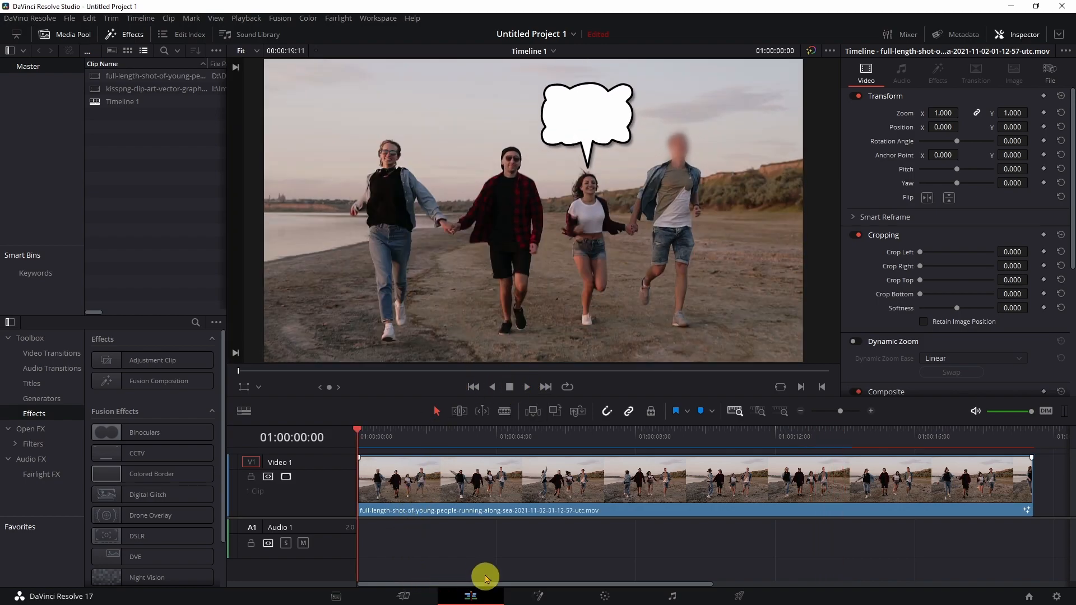
# - Return to the Fusion page and spread the nodes apart to make room between Transform1 and Tracker1
pyautogui.click(539, 596)
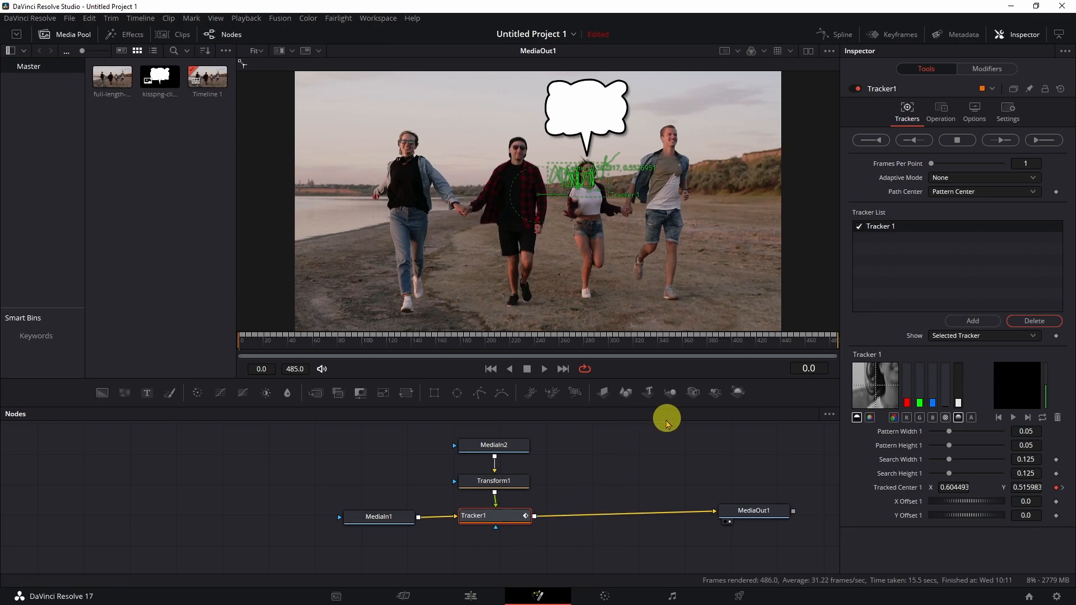
pyautogui.moveTo(427, 431); pyautogui.dragTo(577, 506)
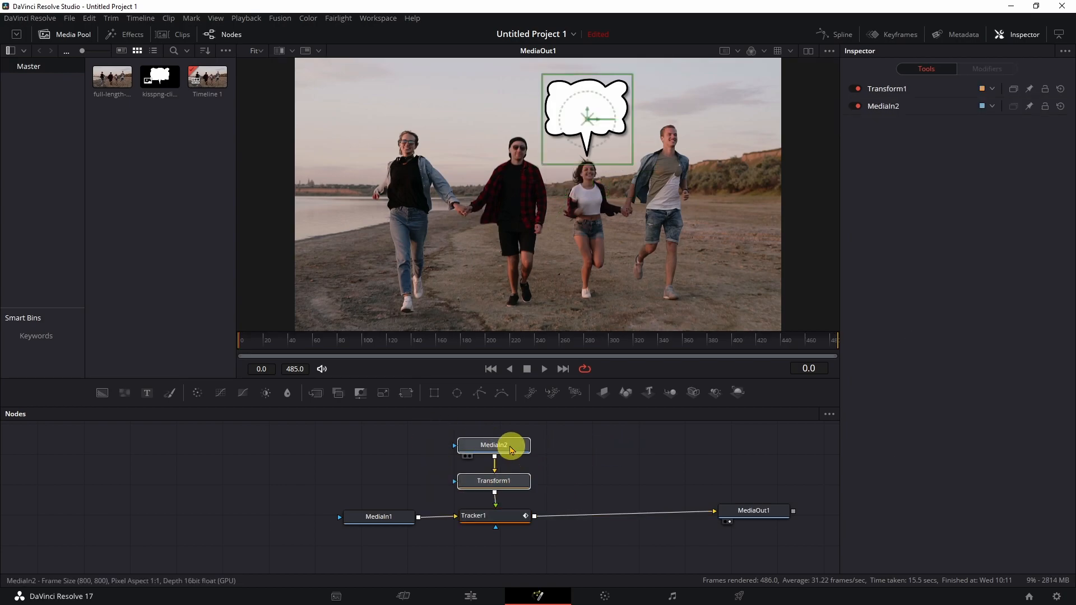
pyautogui.moveTo(500, 446); pyautogui.dragTo(499, 435)
pyautogui.moveTo(288, 480); pyautogui.dragTo(738, 570)
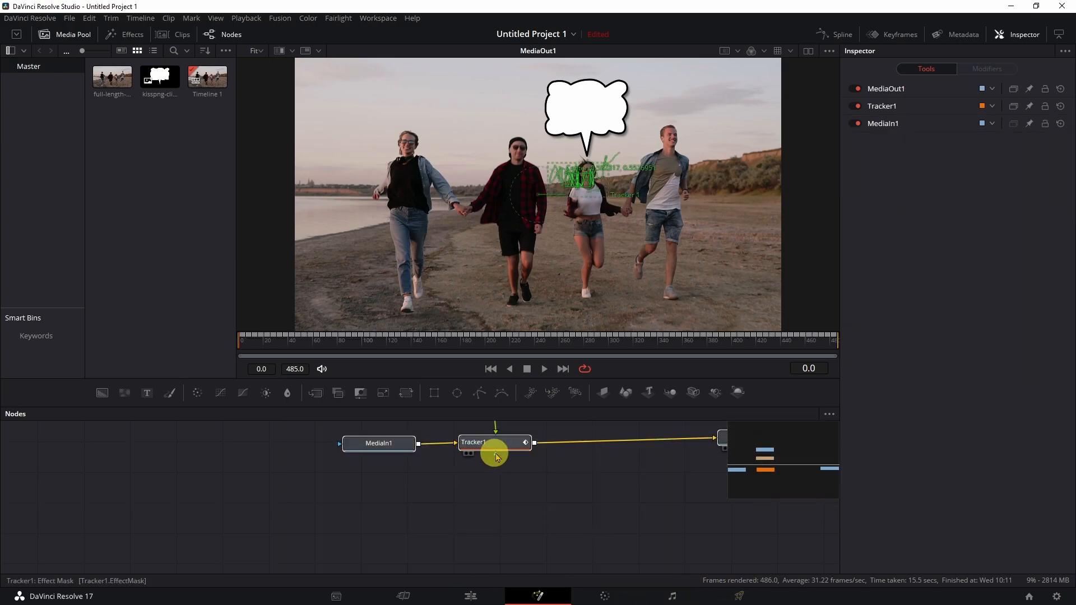
pyautogui.click(500, 453)
pyautogui.scroll(2, 619, 499)
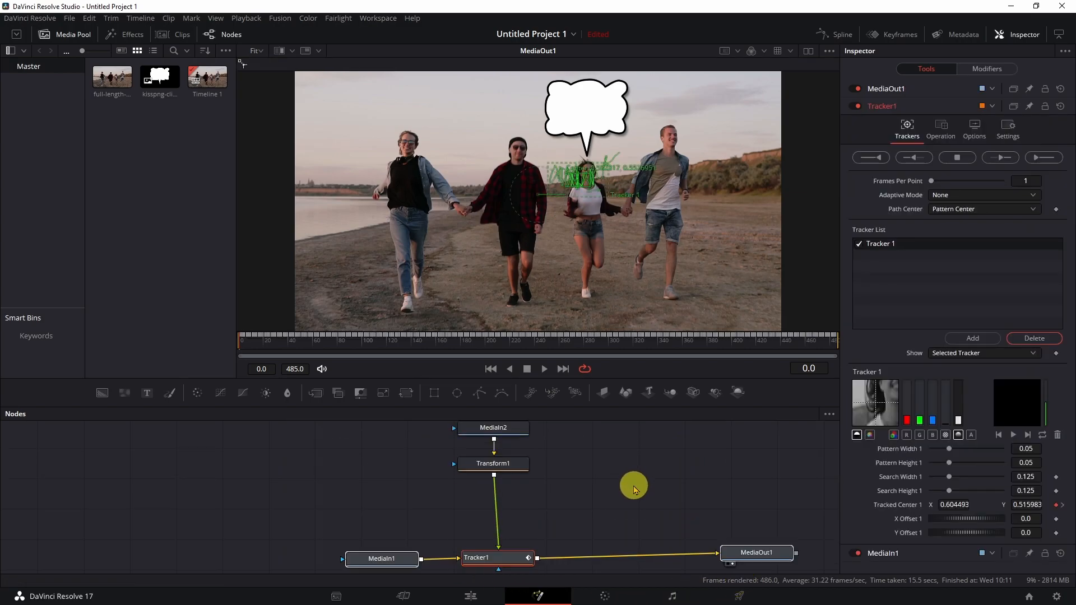
pyautogui.scroll(2, 608, 527)
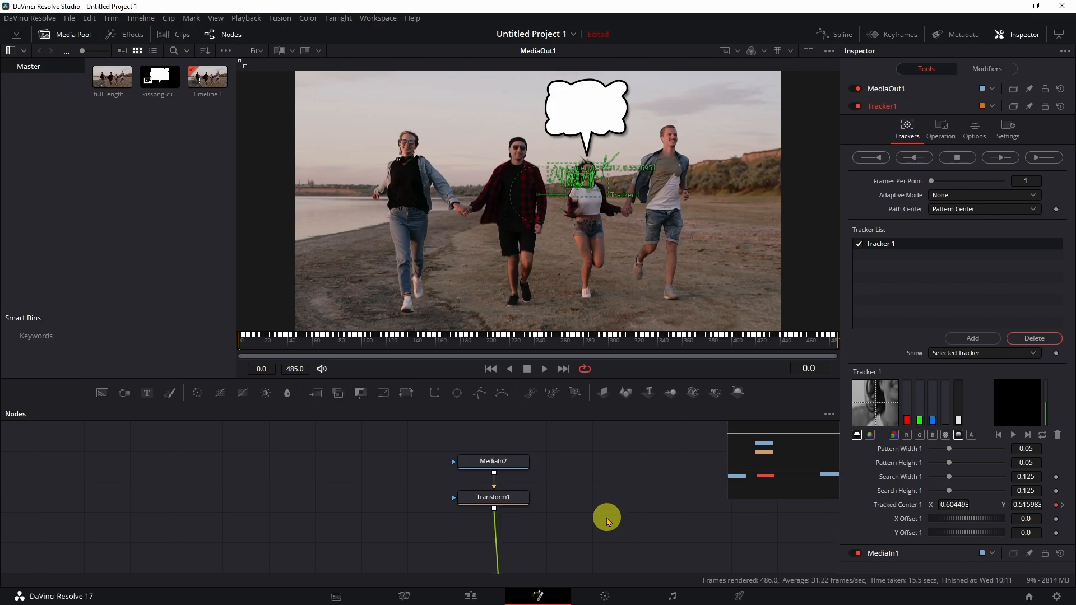
pyautogui.scroll(-2, 607, 521)
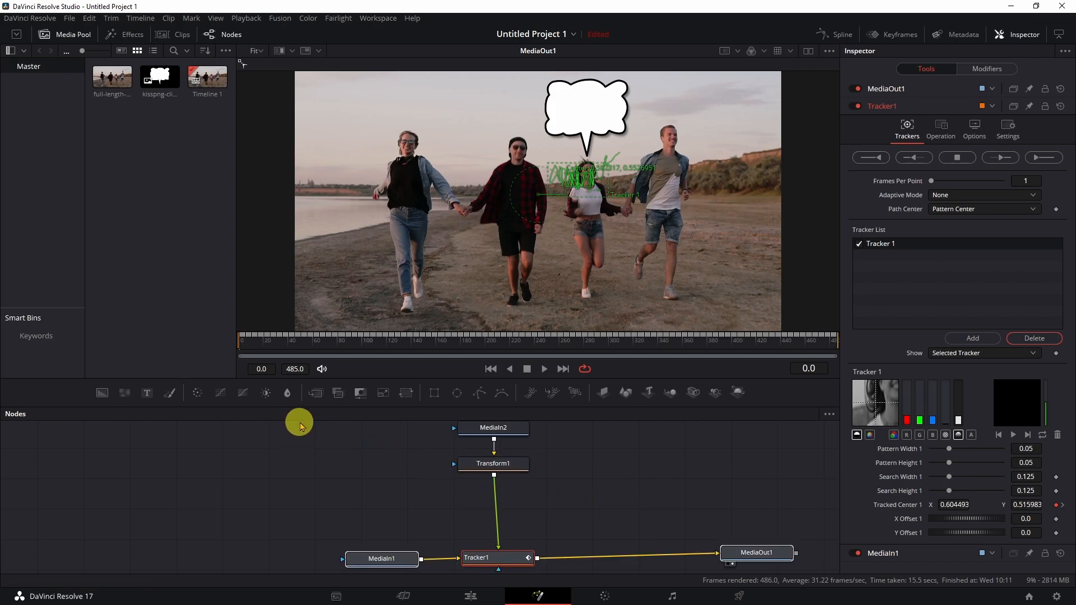
# - Add an unconnected Text node beside the bubble's node chain, reading "Who Is This?" on two lines in black
pyautogui.moveTo(145, 392); pyautogui.dragTo(608, 497)
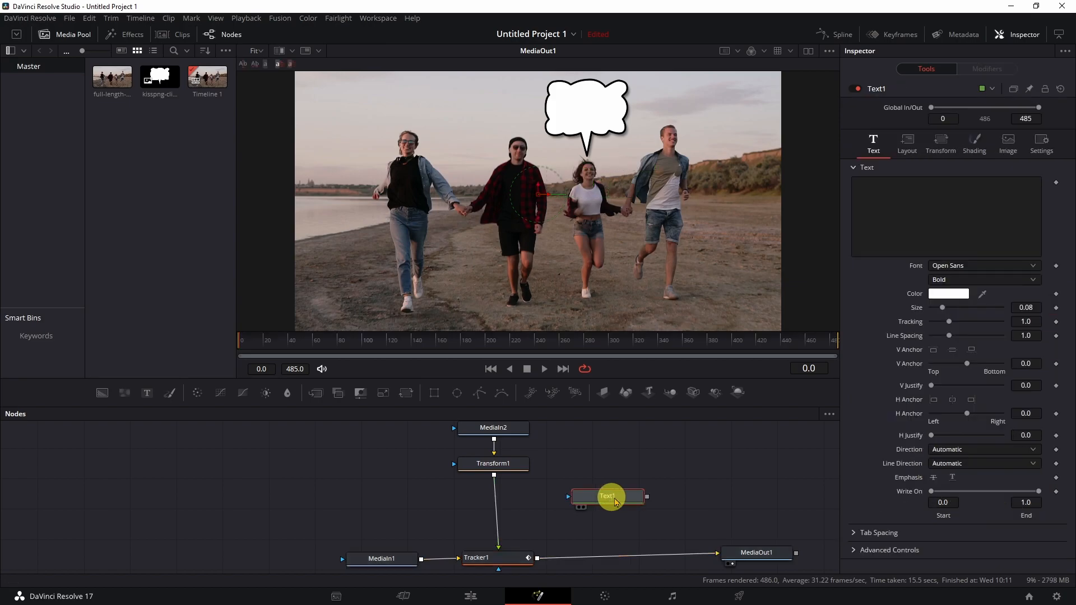
pyautogui.click(913, 192)
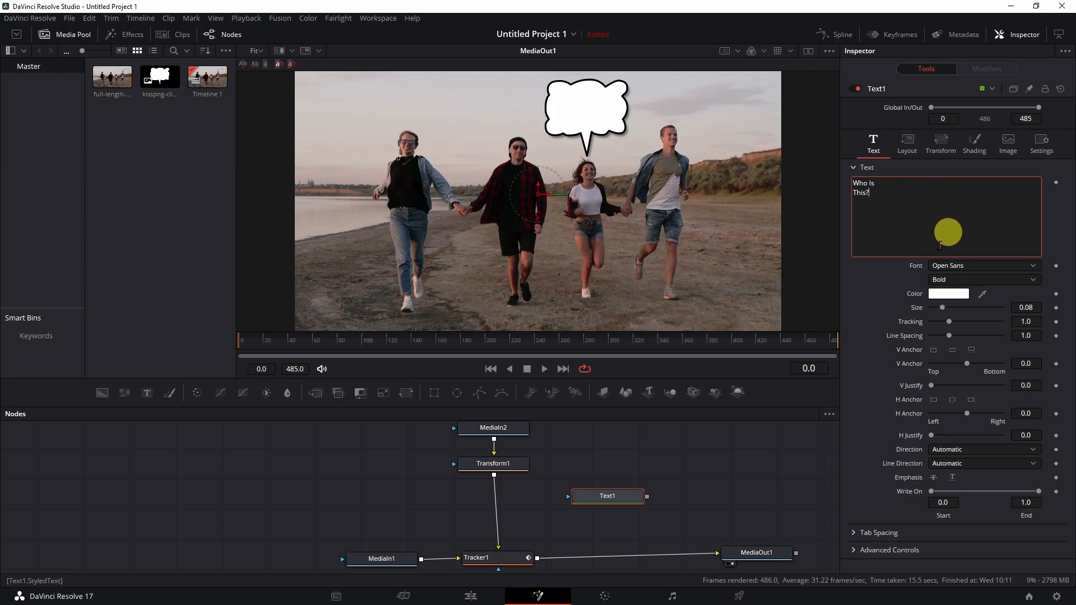
pyautogui.click(940, 295)
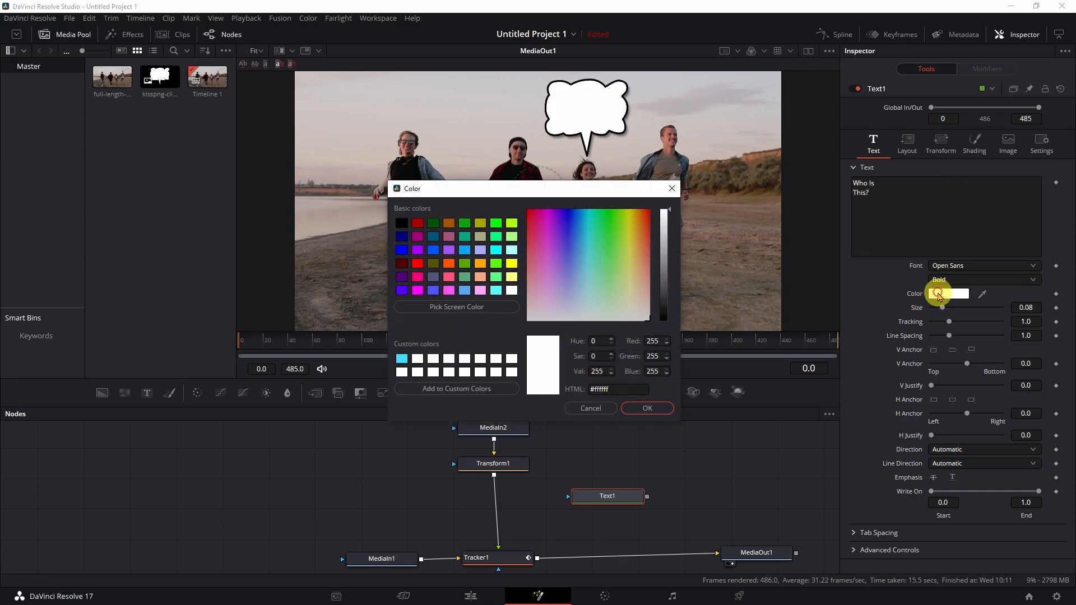
pyautogui.click(403, 223)
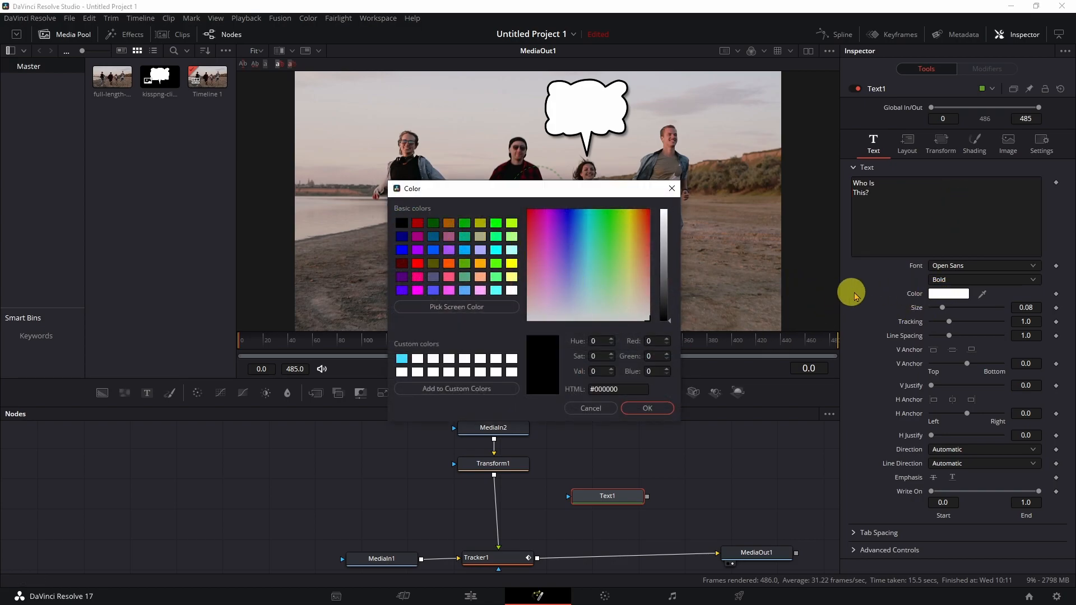
pyautogui.click(648, 408)
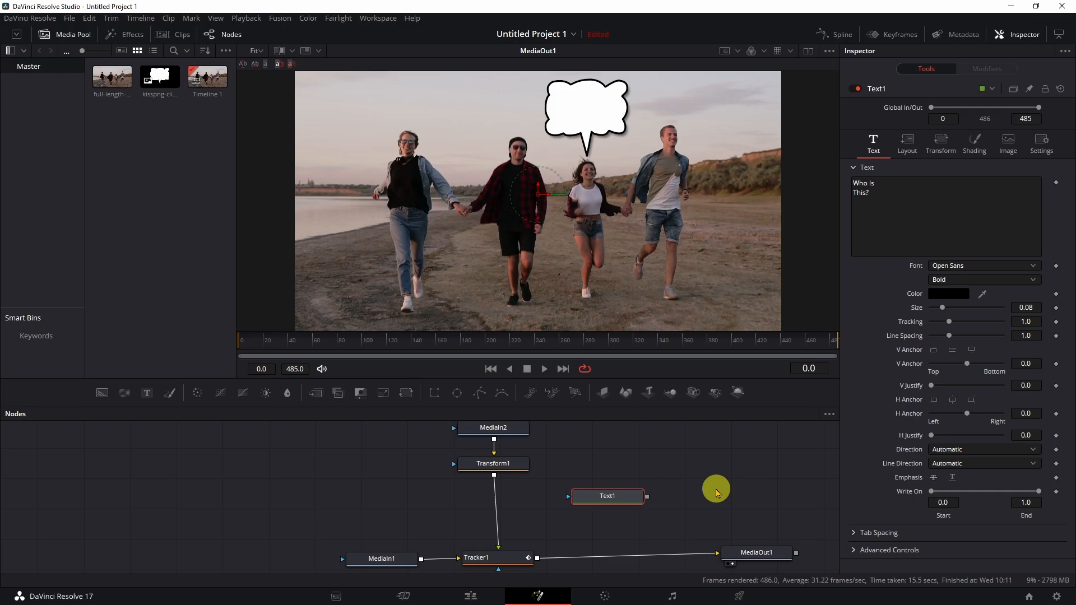
pyautogui.moveTo(631, 498); pyautogui.dragTo(630, 499)
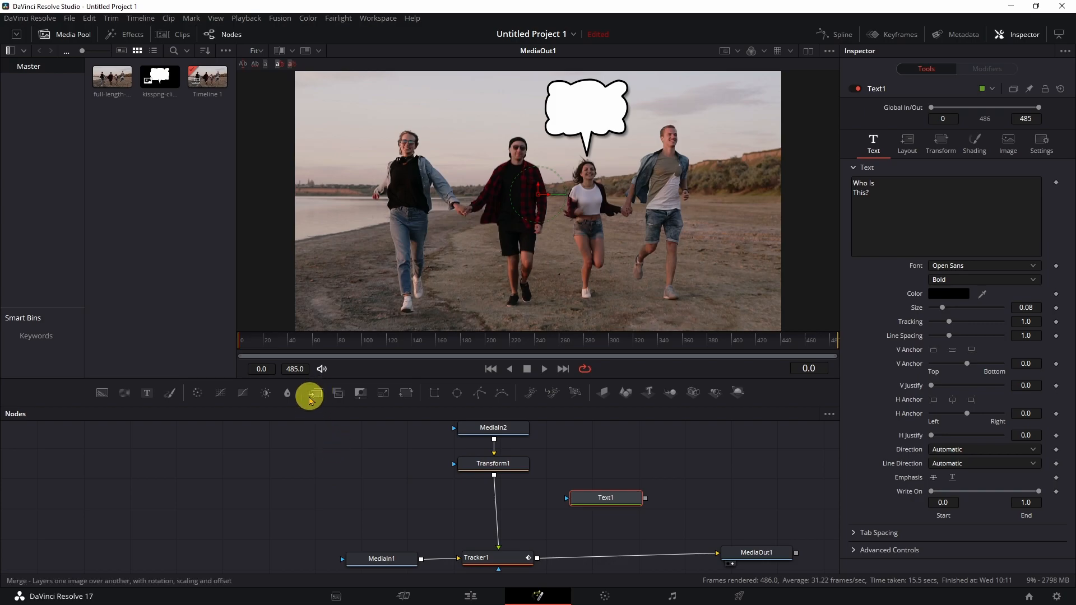
# - Insert a Merge node between Transform1 and Tracker1 and connect Text1 to its foreground input
pyautogui.moveTo(502, 540); pyautogui.dragTo(433, 509)
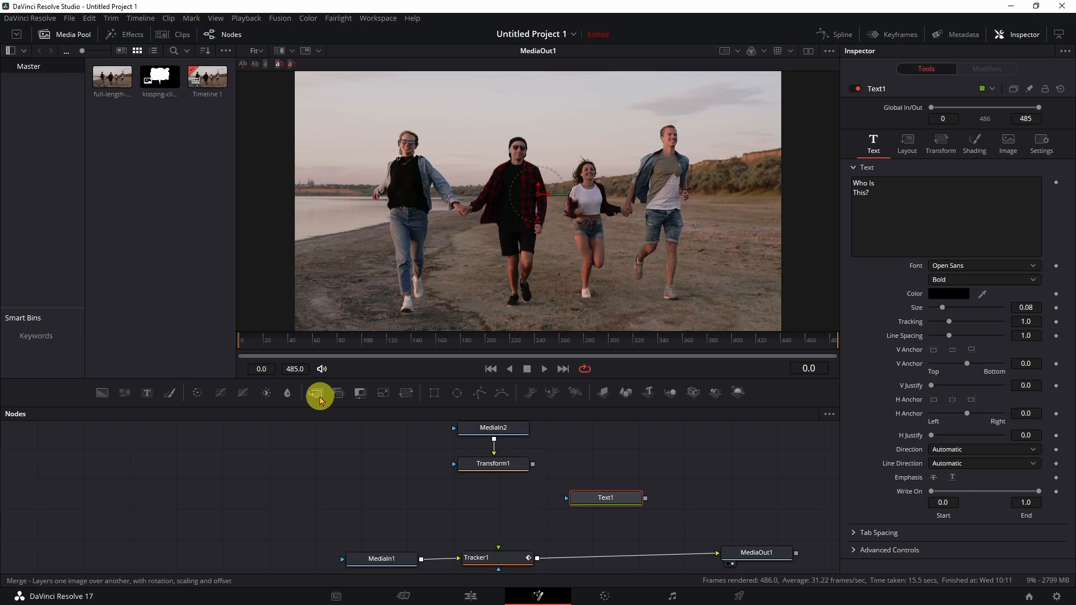
pyautogui.moveTo(321, 403); pyautogui.dragTo(502, 506)
pyautogui.moveTo(613, 500); pyautogui.dragTo(628, 508)
pyautogui.click(627, 507)
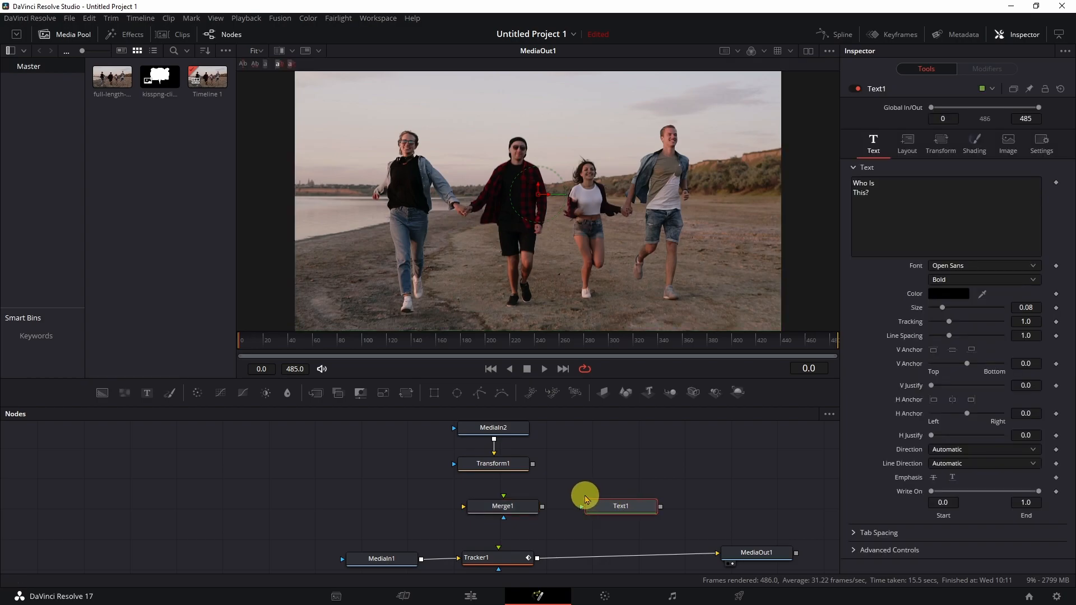
pyautogui.moveTo(533, 464); pyautogui.dragTo(465, 510)
pyautogui.moveTo(544, 508); pyautogui.dragTo(496, 511)
pyautogui.click(496, 511)
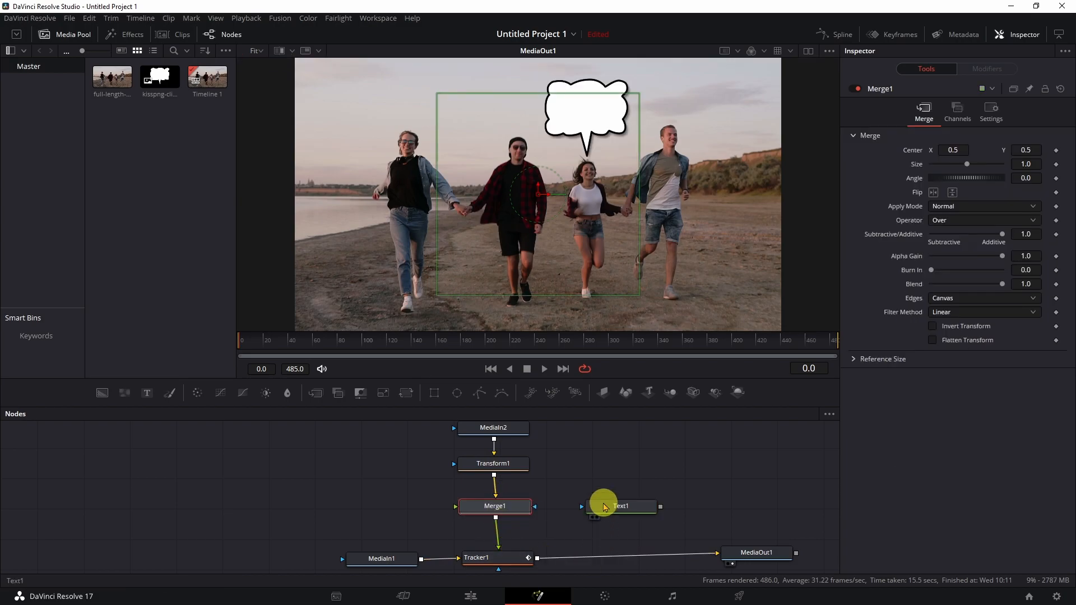
pyautogui.moveTo(661, 507); pyautogui.dragTo(457, 511)
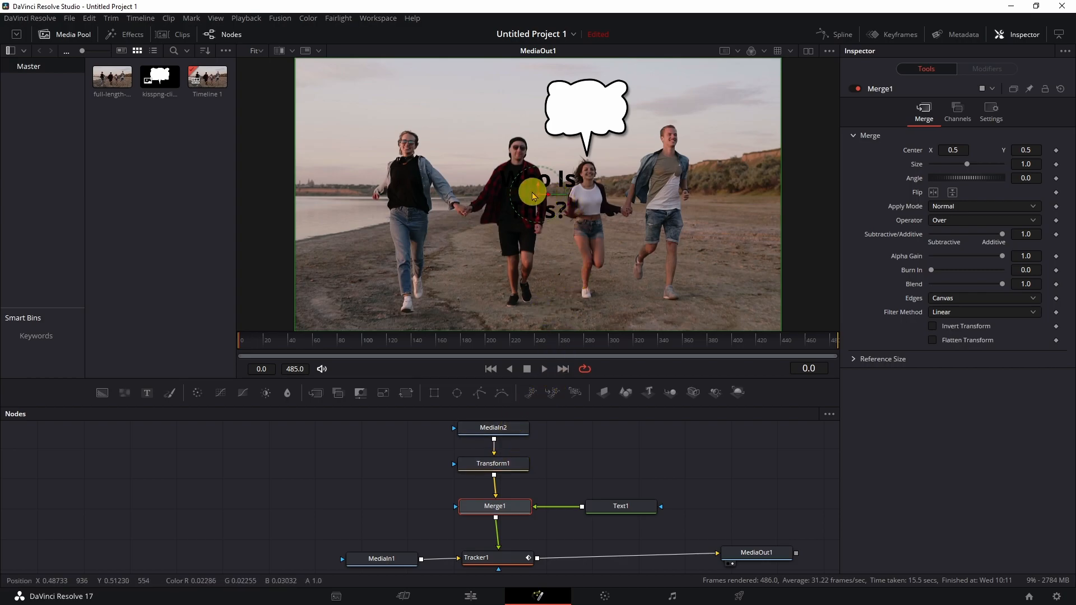
# - Move the merged text onto the centre of the speech bubble and set its Merge size to 0.75
pyautogui.moveTo(538, 195); pyautogui.dragTo(541, 110)
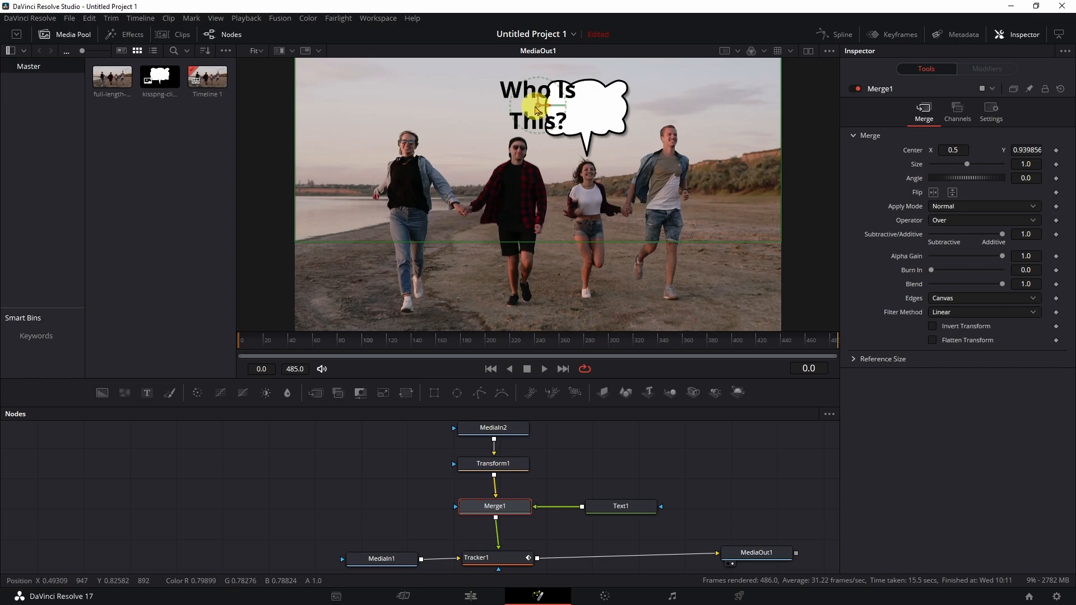
pyautogui.moveTo(537, 110); pyautogui.dragTo(588, 112)
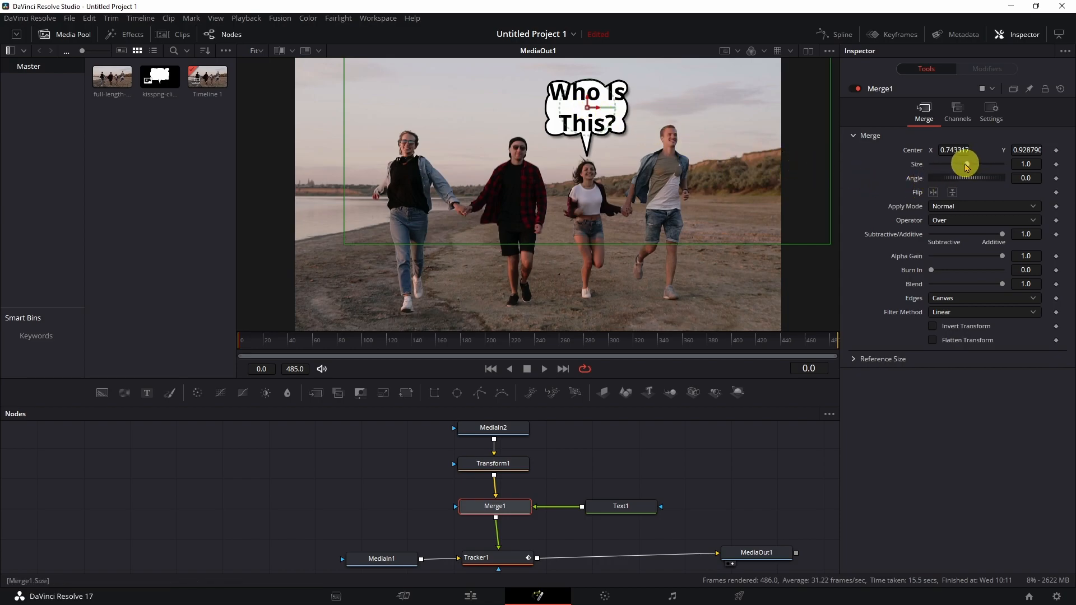
pyautogui.moveTo(967, 166); pyautogui.dragTo(959, 166)
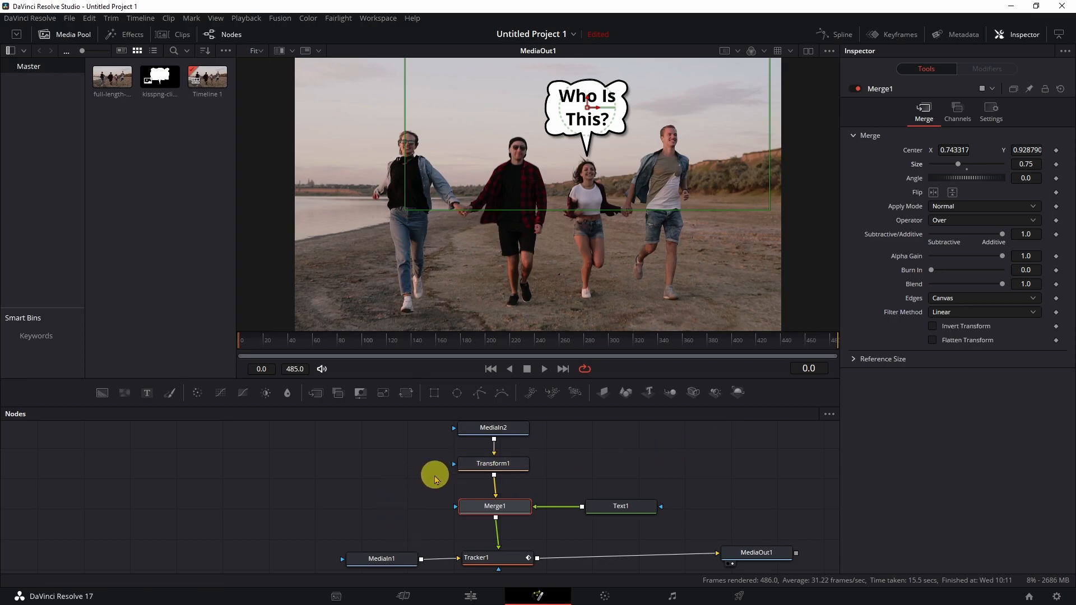
# - Play the clip on the Edit page to check that the captioned bubble follows the woman
pyautogui.click(471, 596)
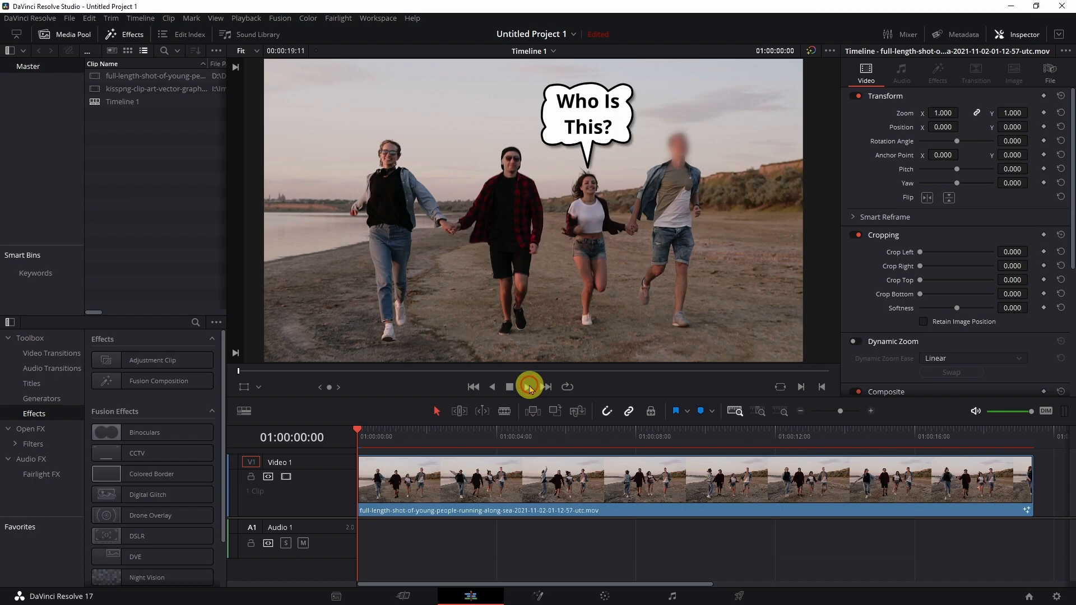
pyautogui.click(528, 387)
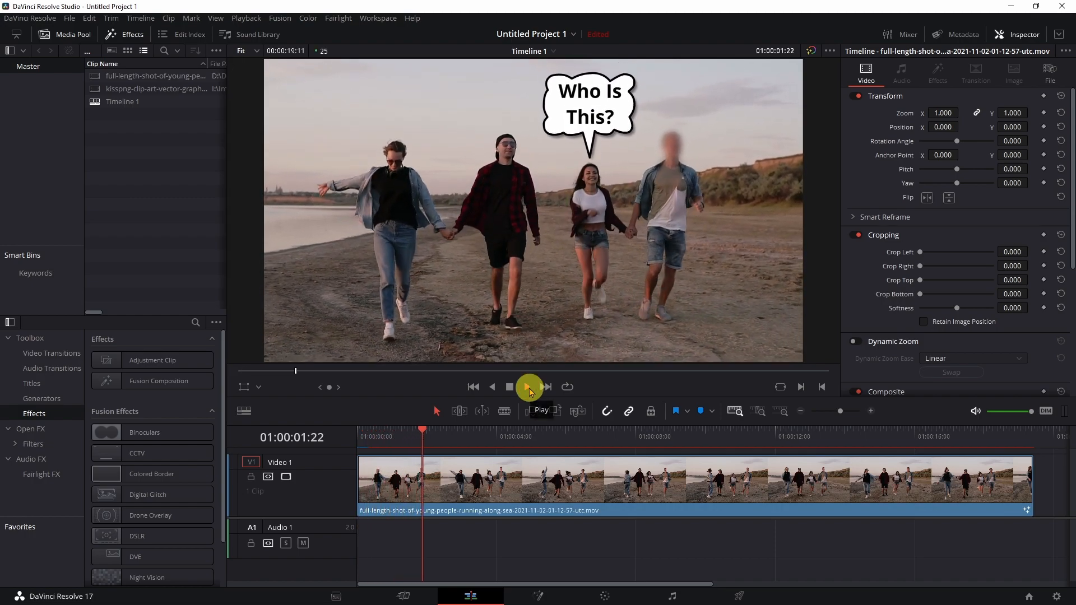